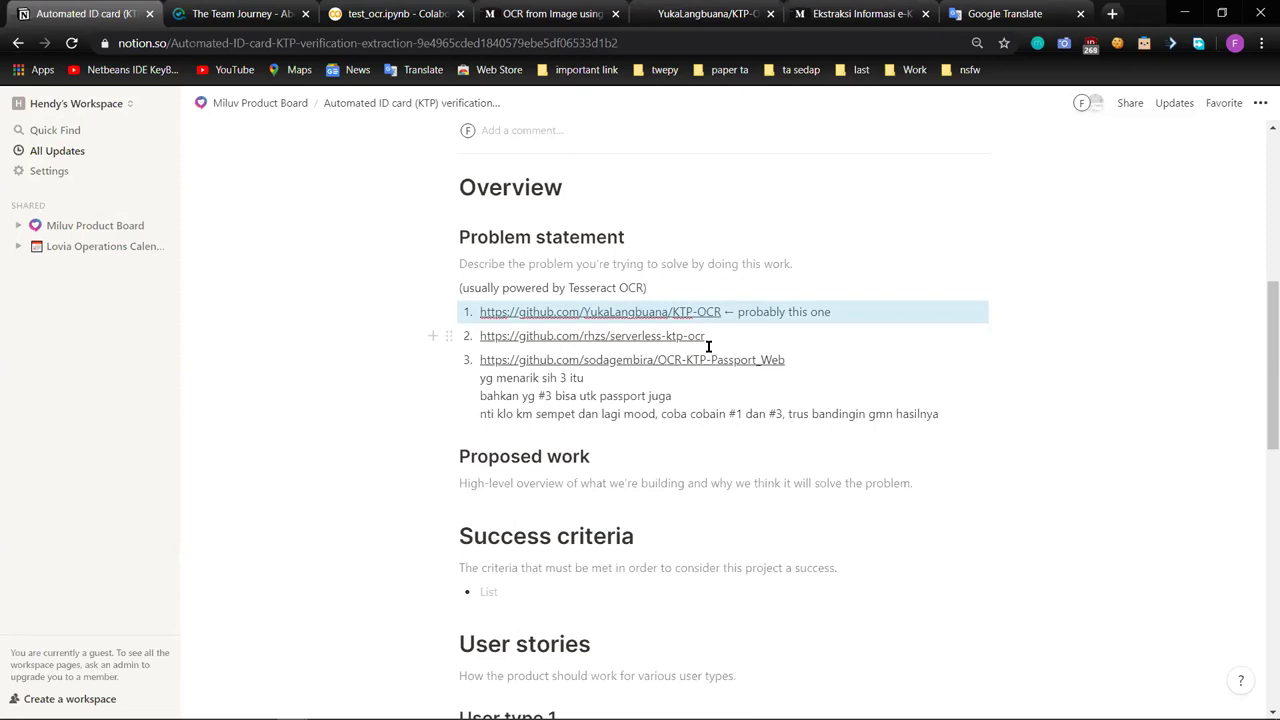
# - Open the KTP-OCR repository linked first in the problem statement, and open its ocr.py file
pyautogui.click(608, 312)
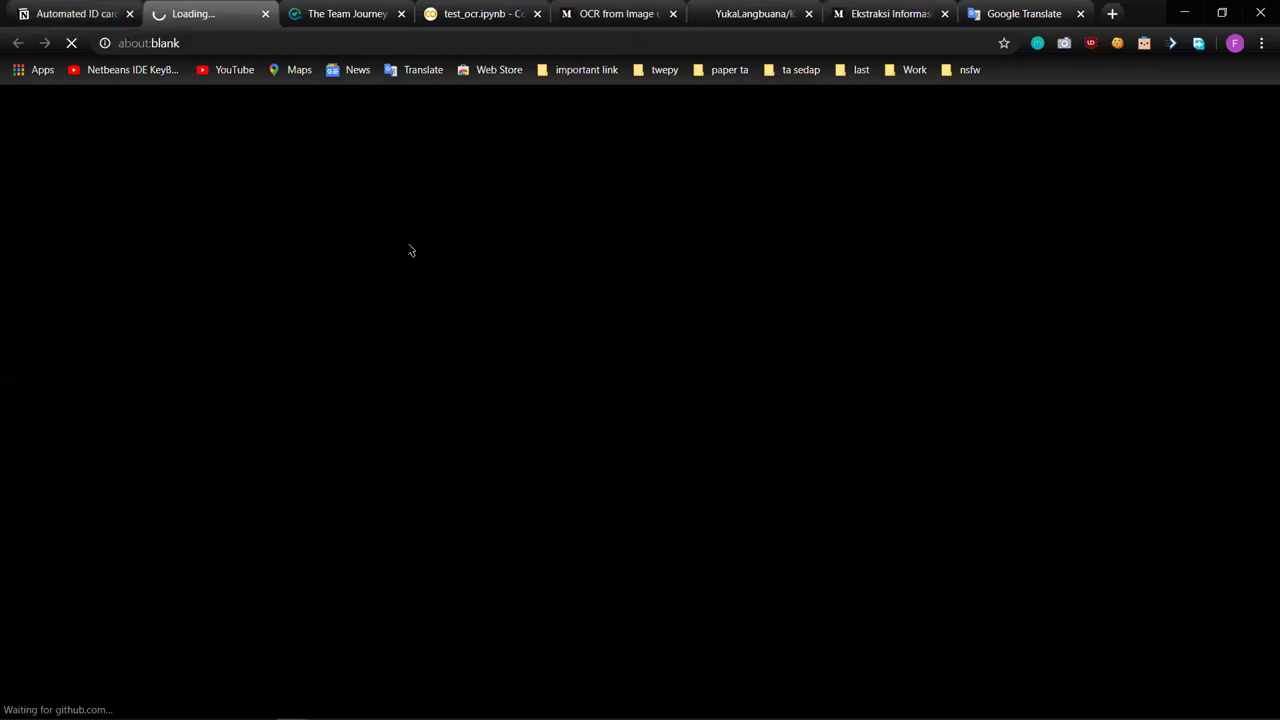
pyautogui.scroll(-1, 433, 290)
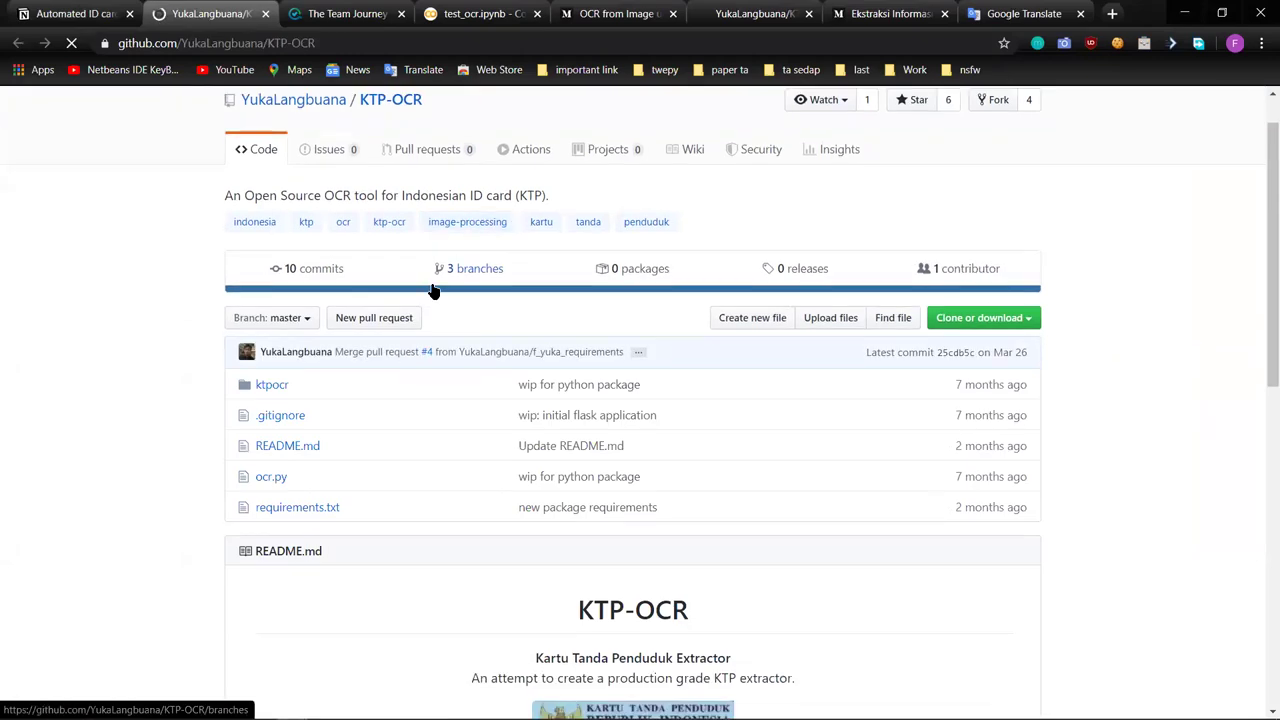
pyautogui.scroll(-3, 433, 290)
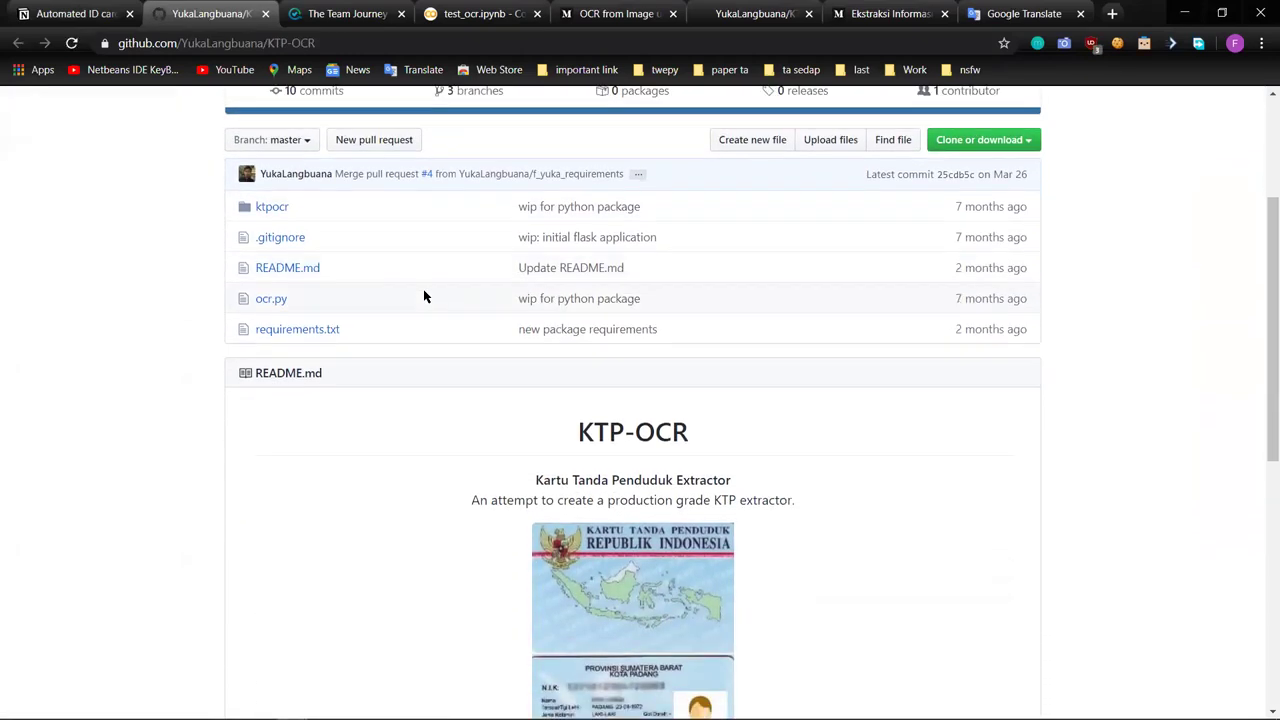
pyautogui.scroll(-1, 423, 296)
pyautogui.click(272, 255)
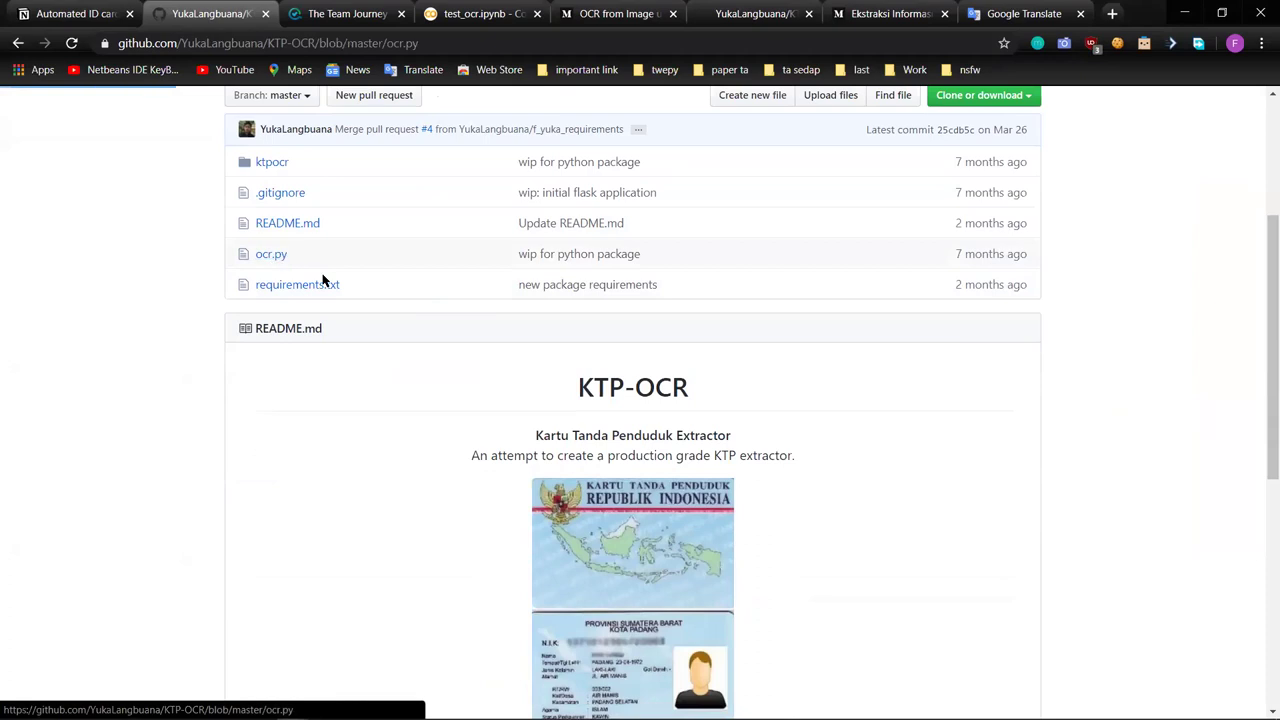
# - Review the read, threshold, detect and normalize code in ocr.py, and check it against the test_ocr.ipynb notebook
pyautogui.scroll(-4, 380, 334)
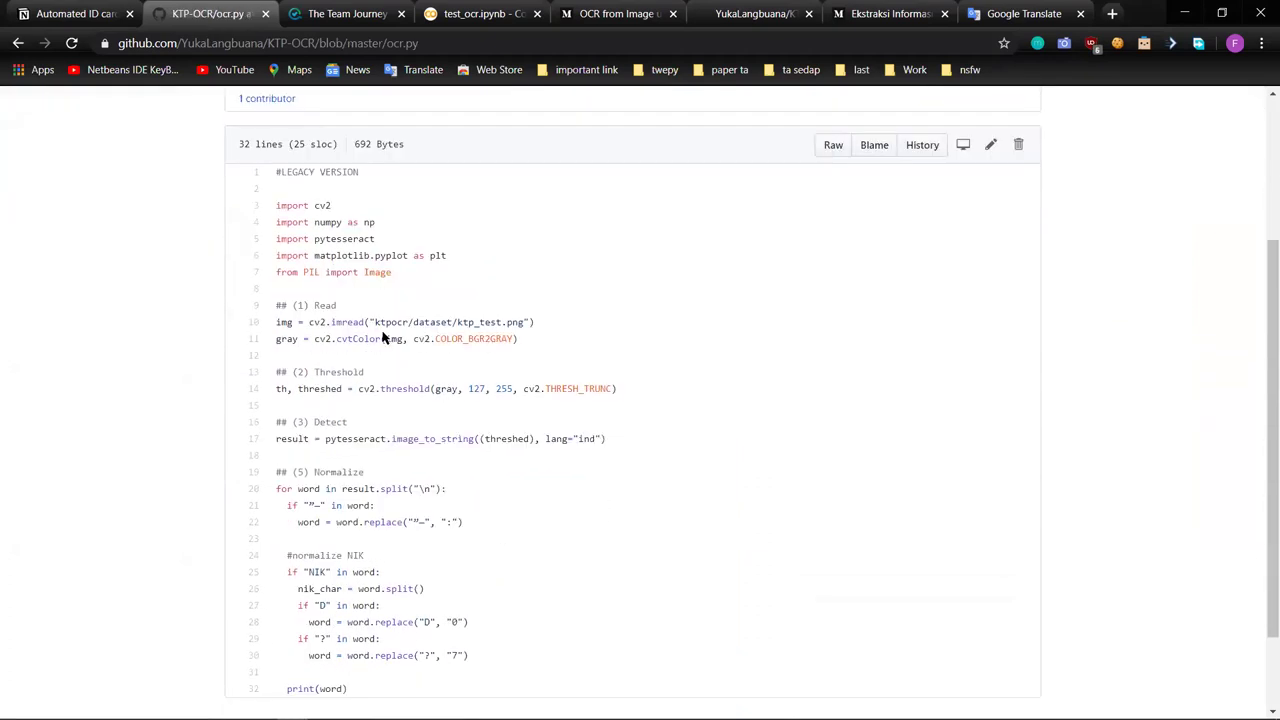
pyautogui.scroll(-1, 383, 338)
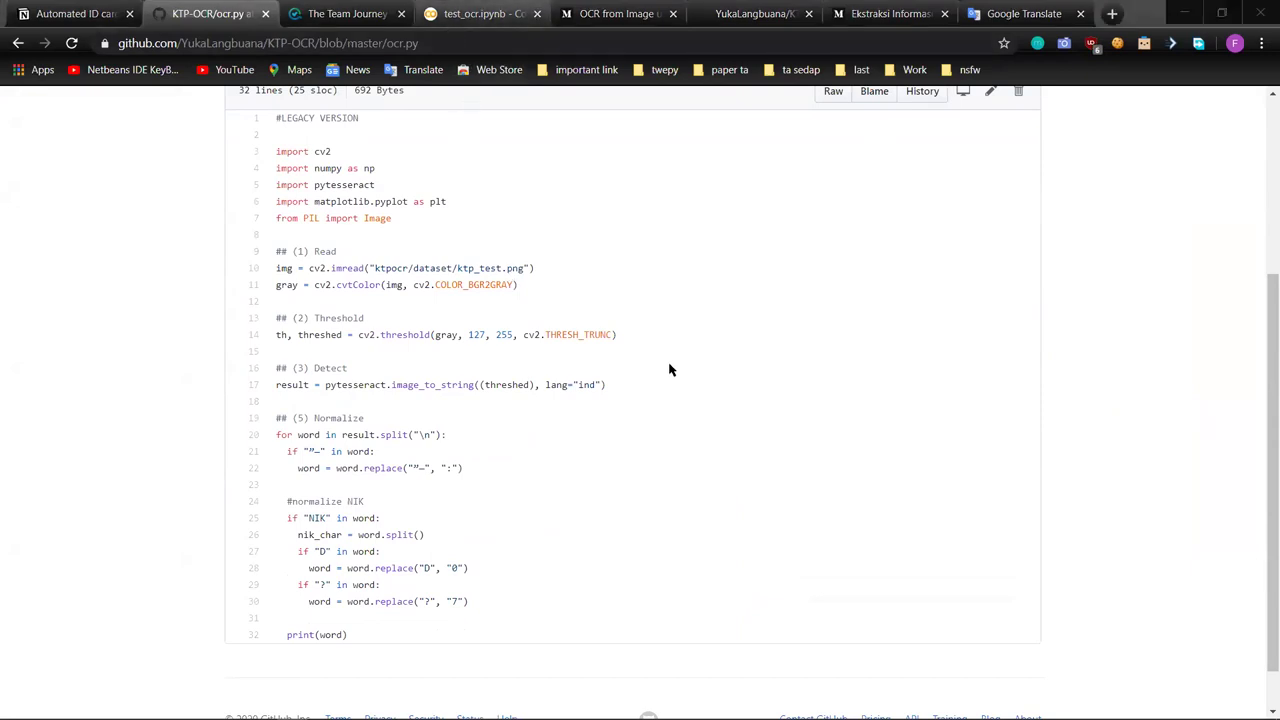
pyautogui.scroll(1, 637, 395)
pyautogui.scroll(-1, 637, 391)
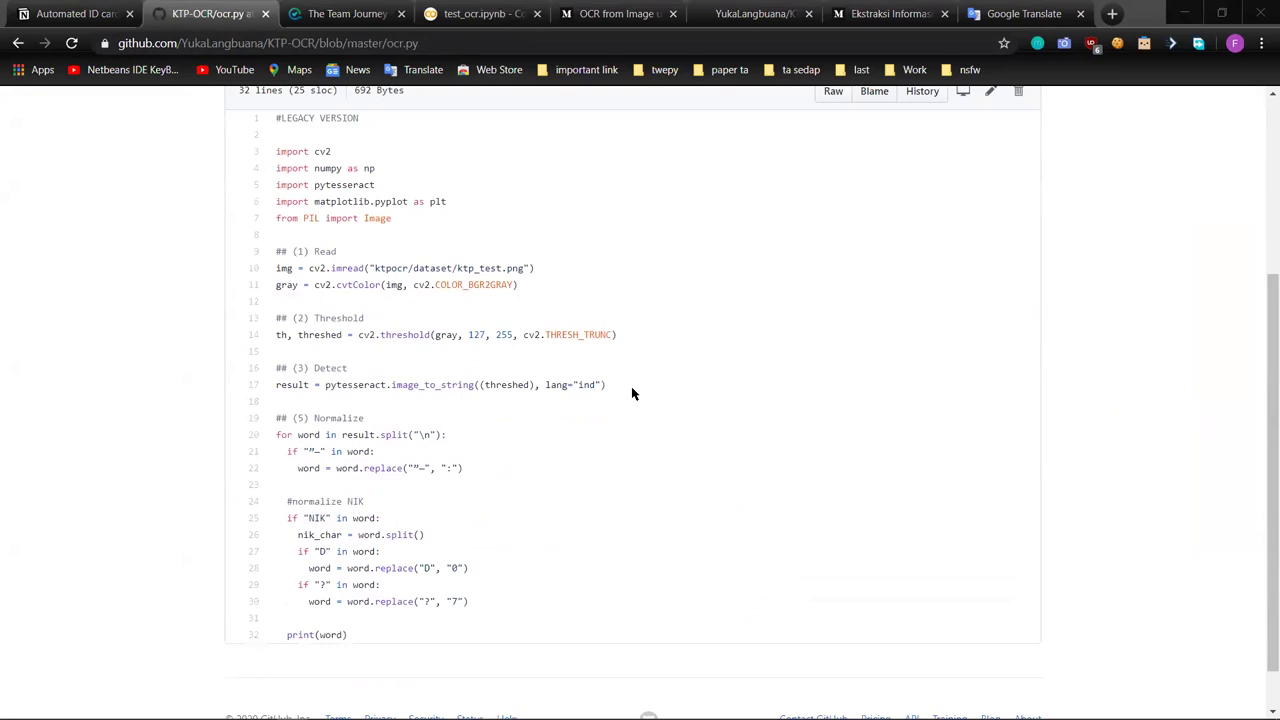
pyautogui.scroll(-1, 631, 393)
pyautogui.scroll(1, 622, 388)
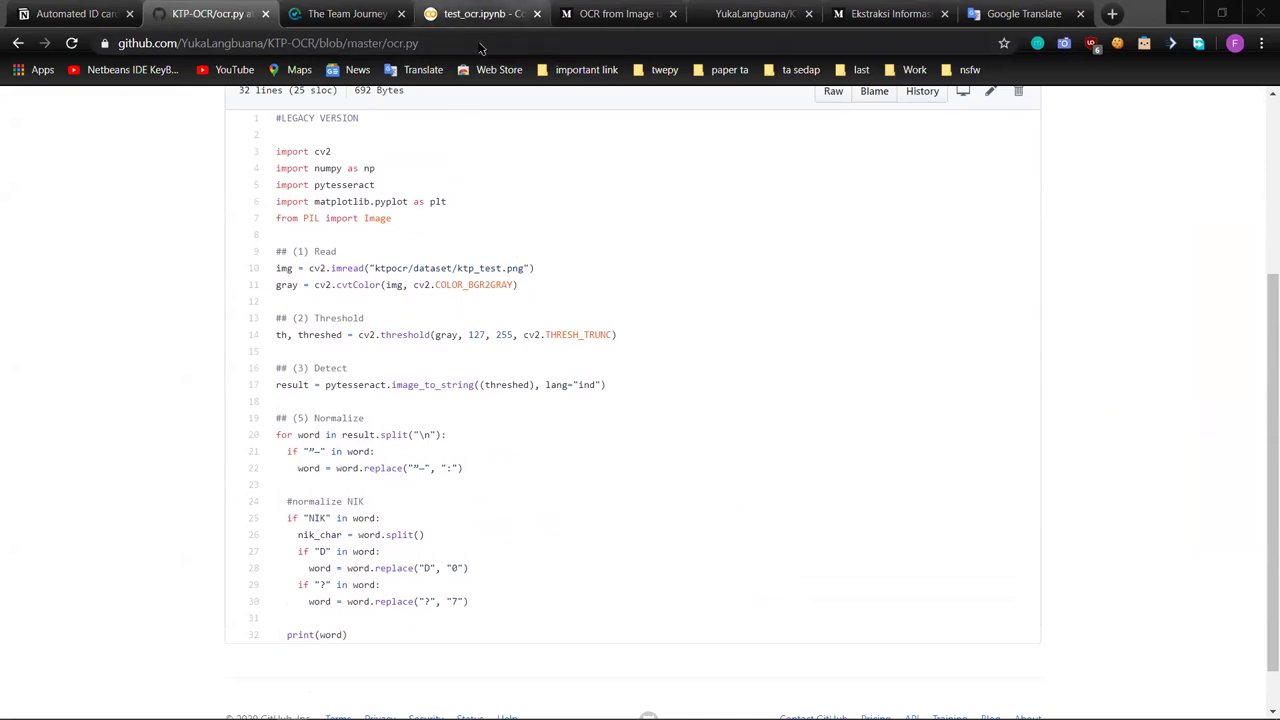
pyautogui.hotkey('ctrl', 'Tab')
pyautogui.hotkey('ctrl', 'Tab')
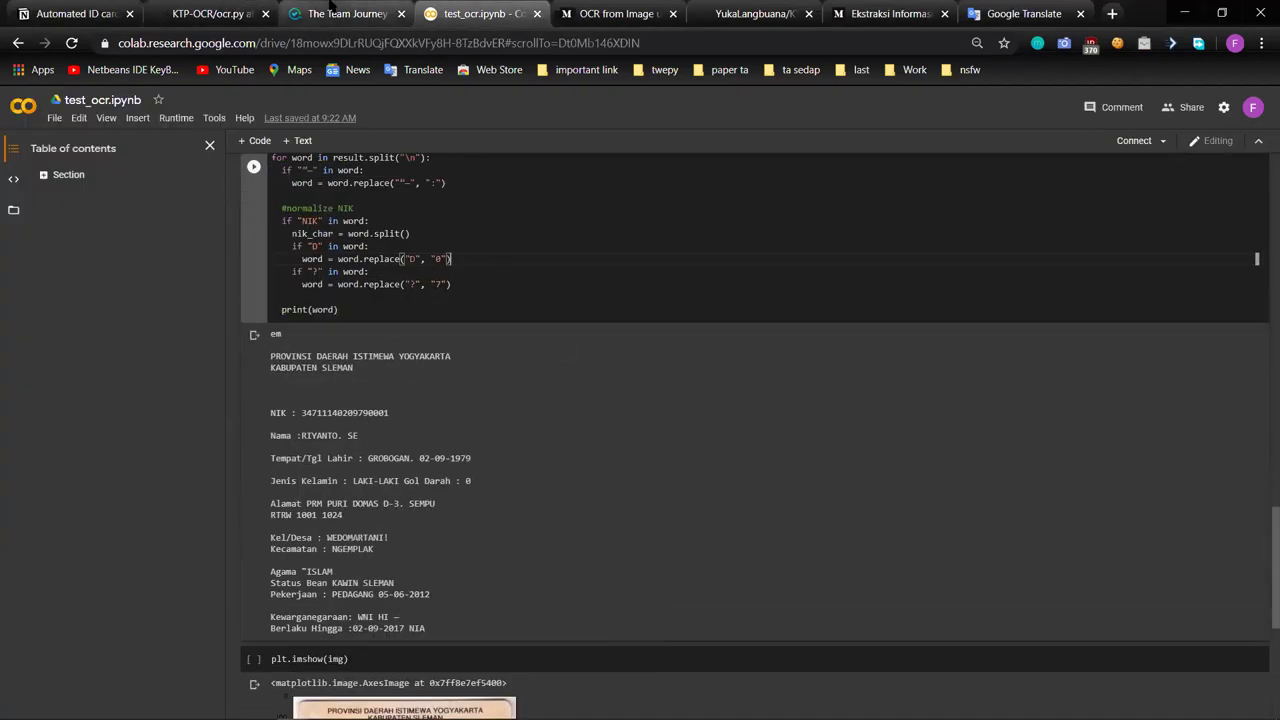
pyautogui.click(340, 13)
pyautogui.click(232, 6)
pyautogui.scroll(2, 451, 300)
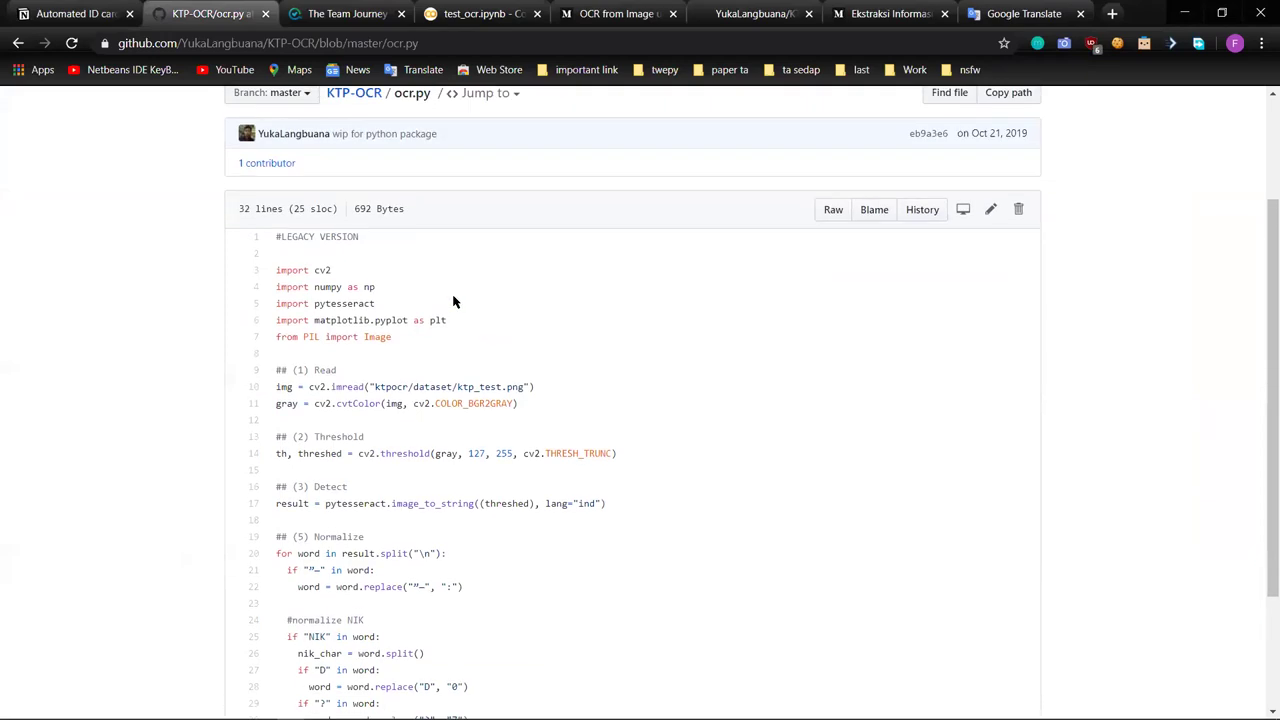
pyautogui.hotkey('ctrl', 'shift', 'Tab')
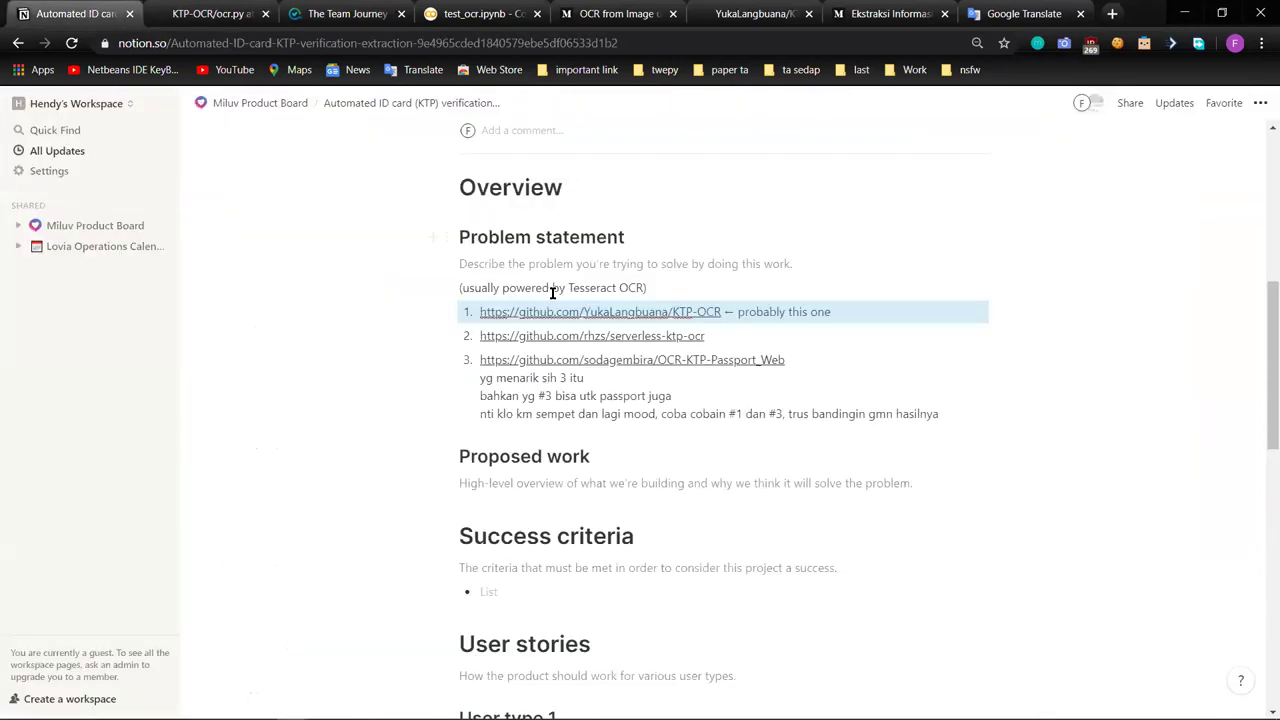
pyautogui.hotkey('ctrl', 'Tab')
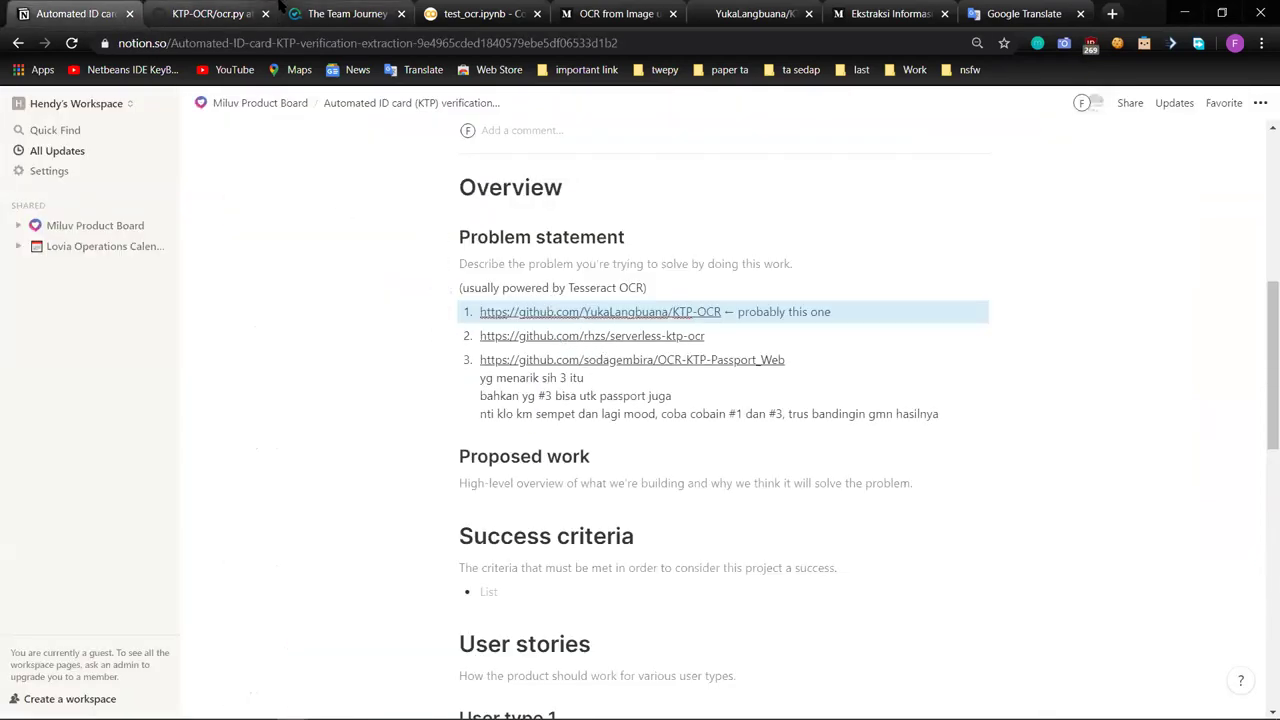
# - Return from ocr.py to the KTP-OCR repository root and open the ktpocr folder
pyautogui.scroll(-1, 530, 364)
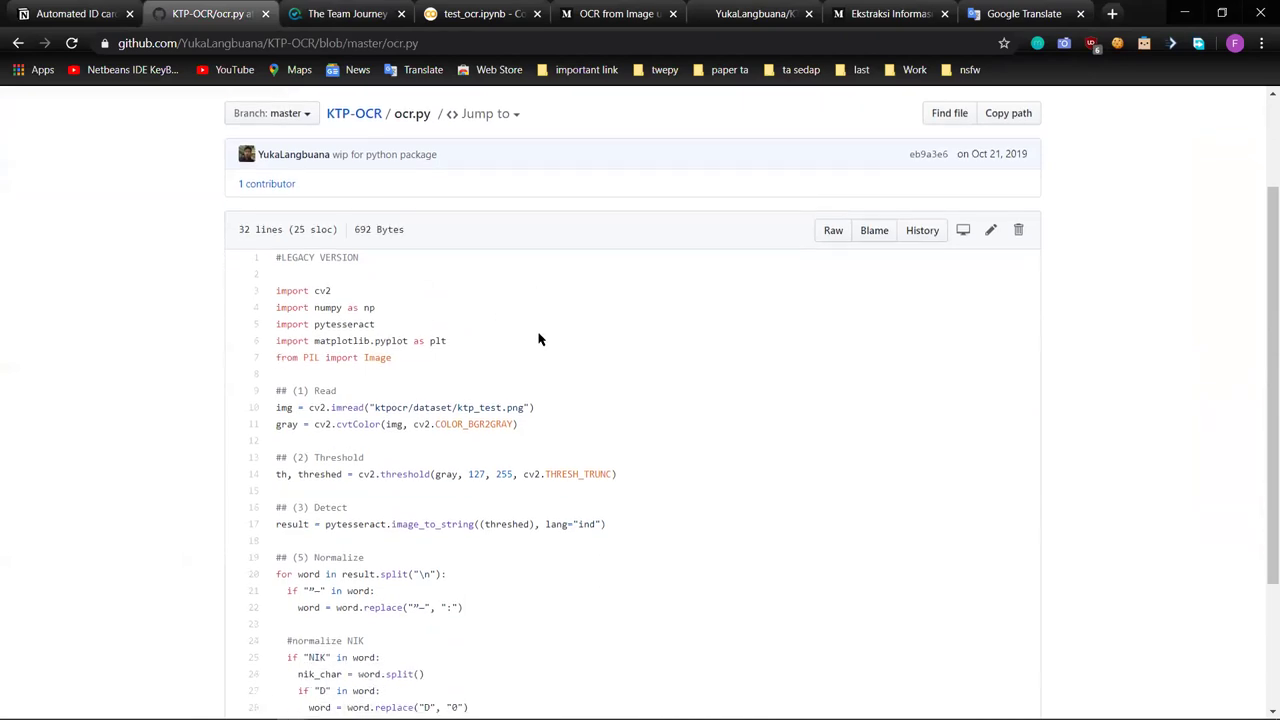
pyautogui.scroll(1, 494, 205)
pyautogui.click(358, 170)
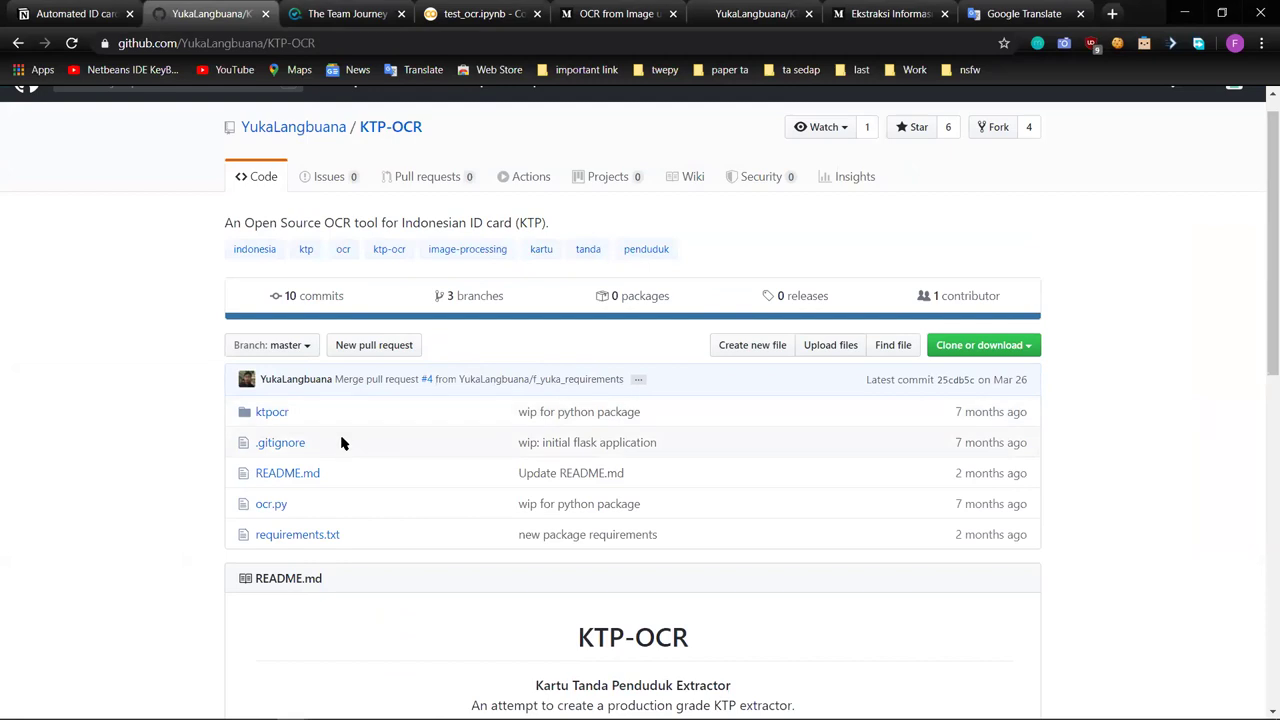
pyautogui.click(276, 415)
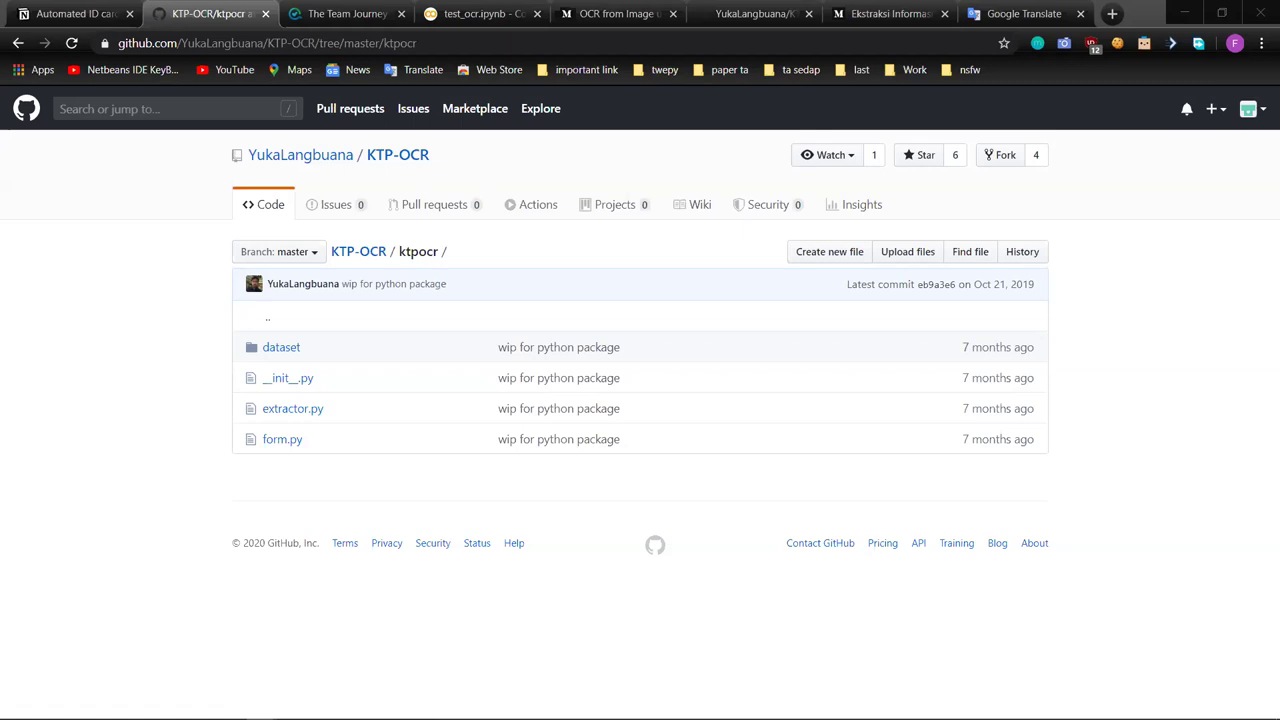
# - Switch to Notion and open the May 18 ID card verification weekly 1-1 meeting from the Lovia Operations Calendar
pyautogui.hotkey('ctrl', 'shift', 'Tab')
pyautogui.scroll(-4, 548, 453)
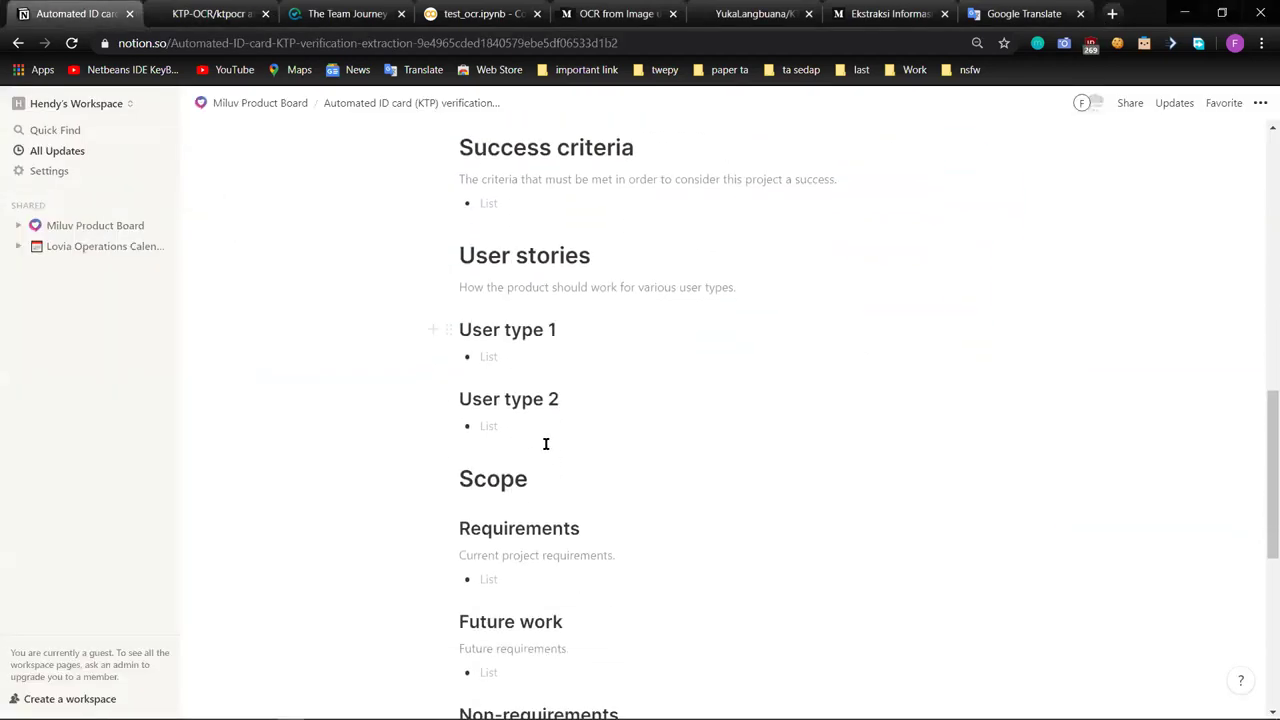
pyautogui.click(88, 246)
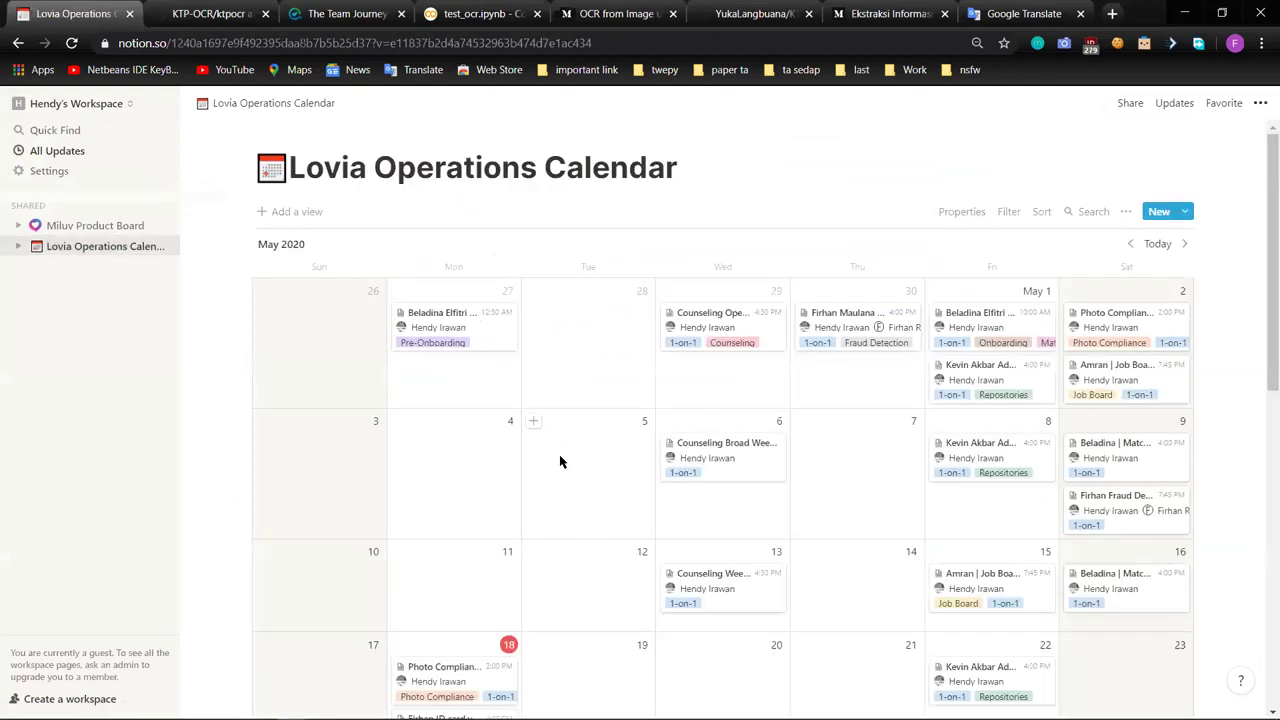
pyautogui.scroll(-3, 559, 461)
pyautogui.click(453, 476)
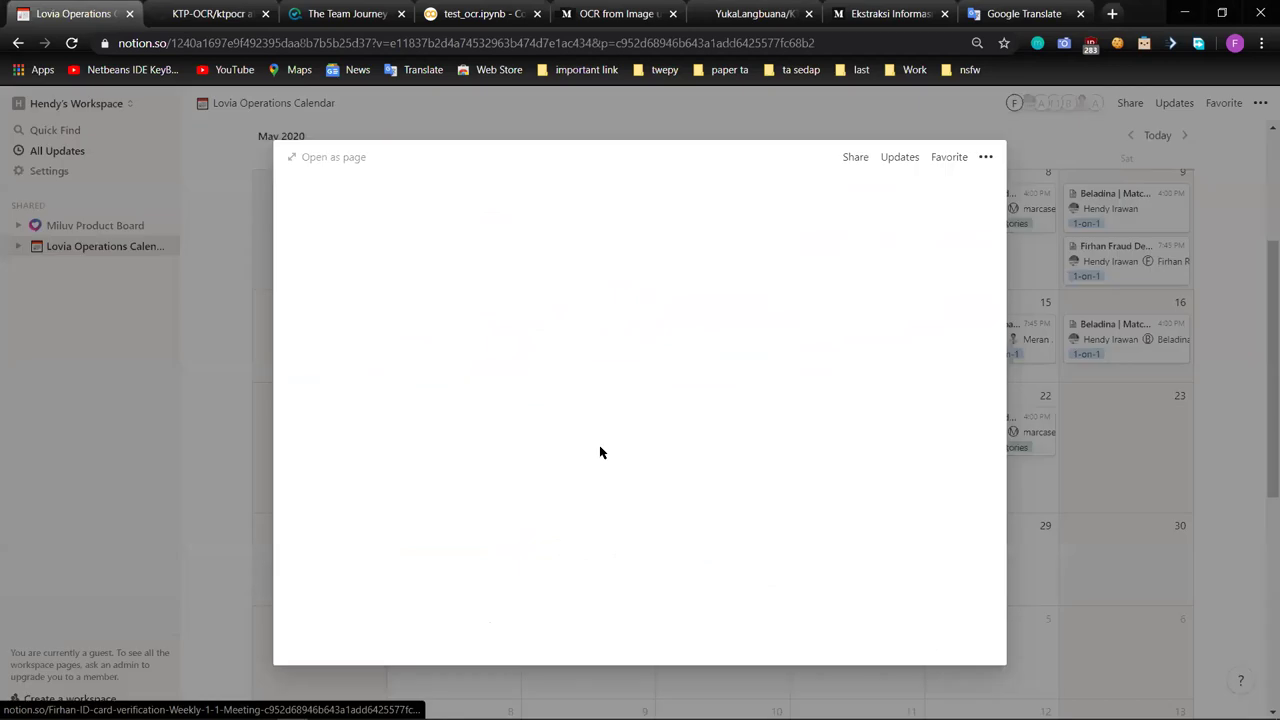
# - Add a to-do under Conclude reading "try", the KTP-OCR repository owner's username, and "on github repository"
pyautogui.scroll(-5, 623, 445)
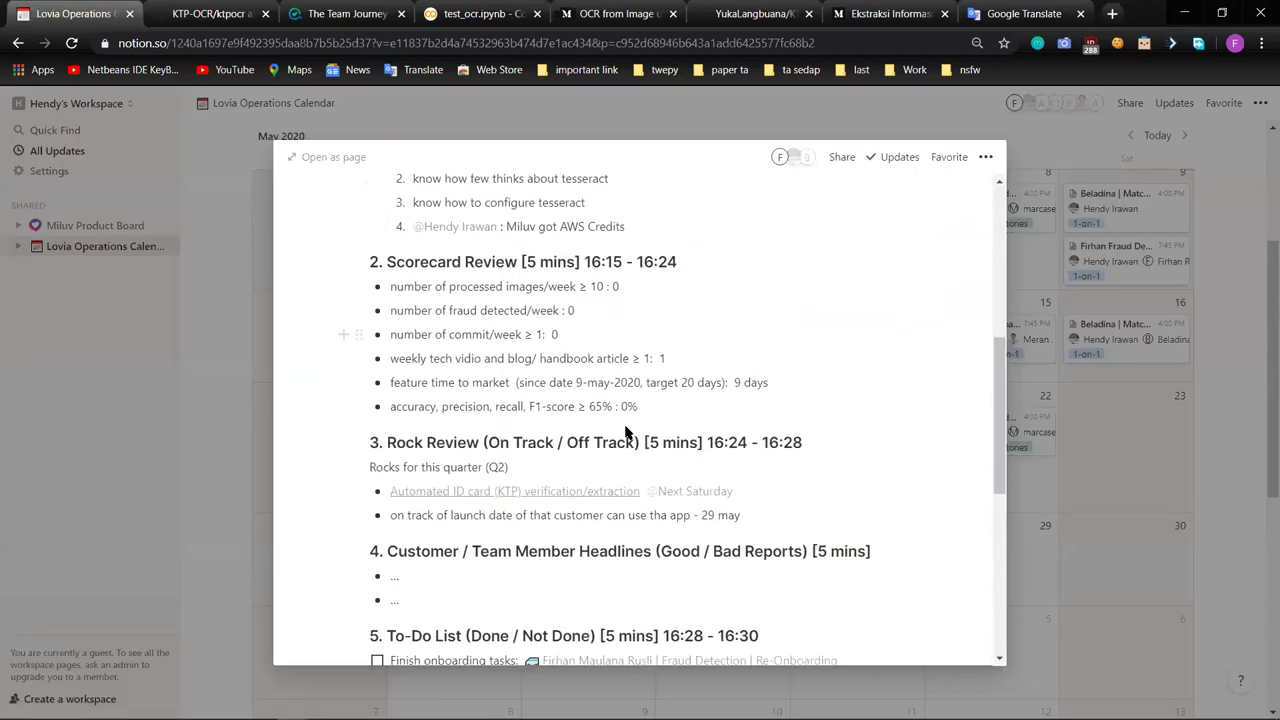
pyautogui.scroll(-3, 625, 432)
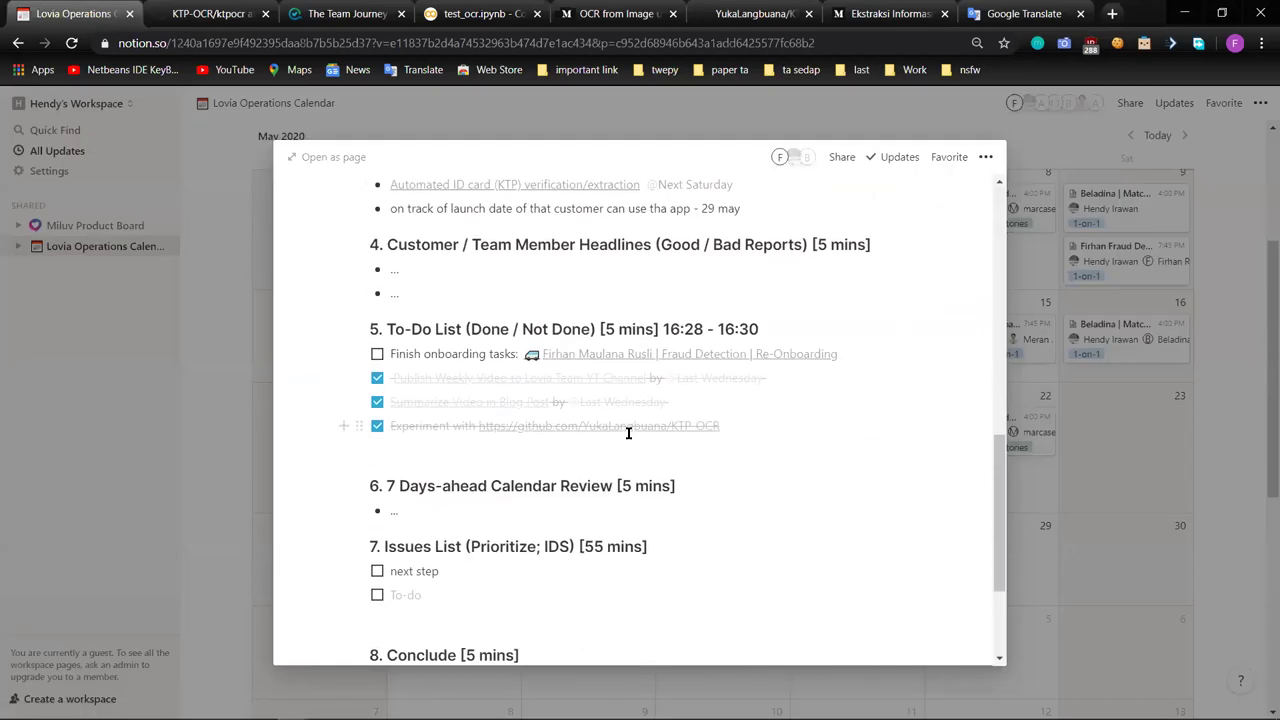
pyautogui.scroll(-2, 626, 452)
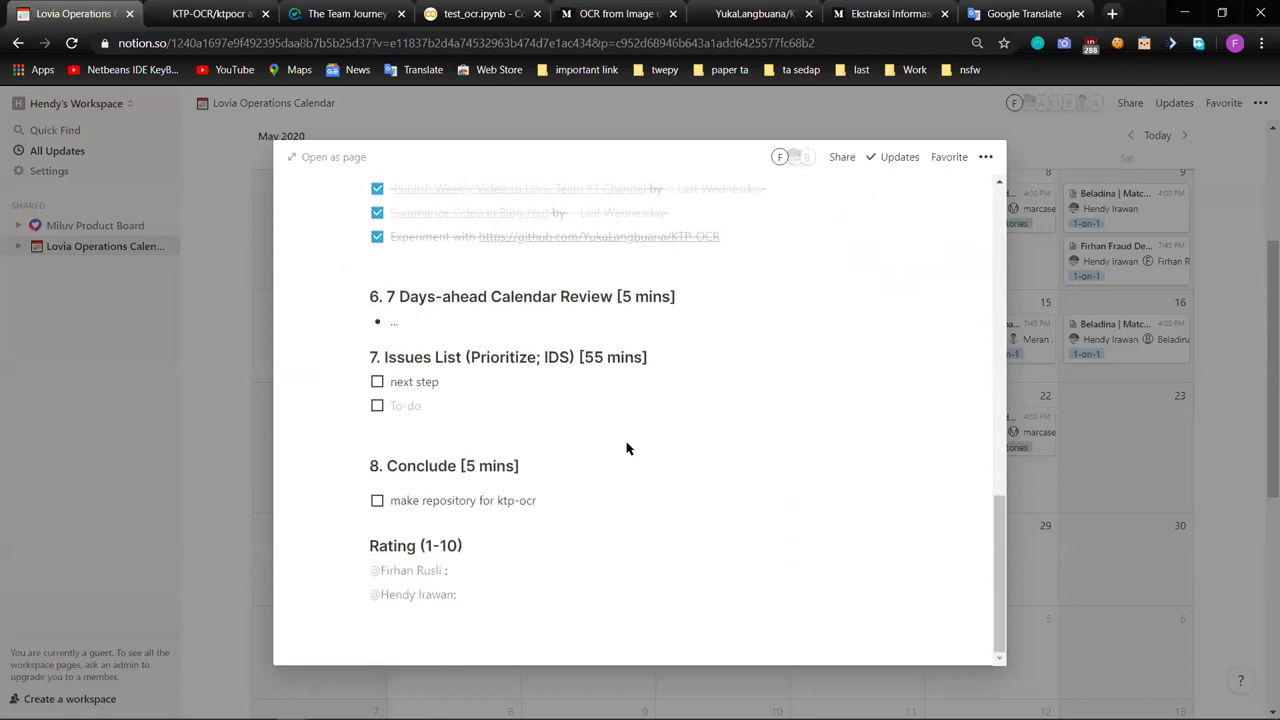
pyautogui.scroll(1, 480, 555)
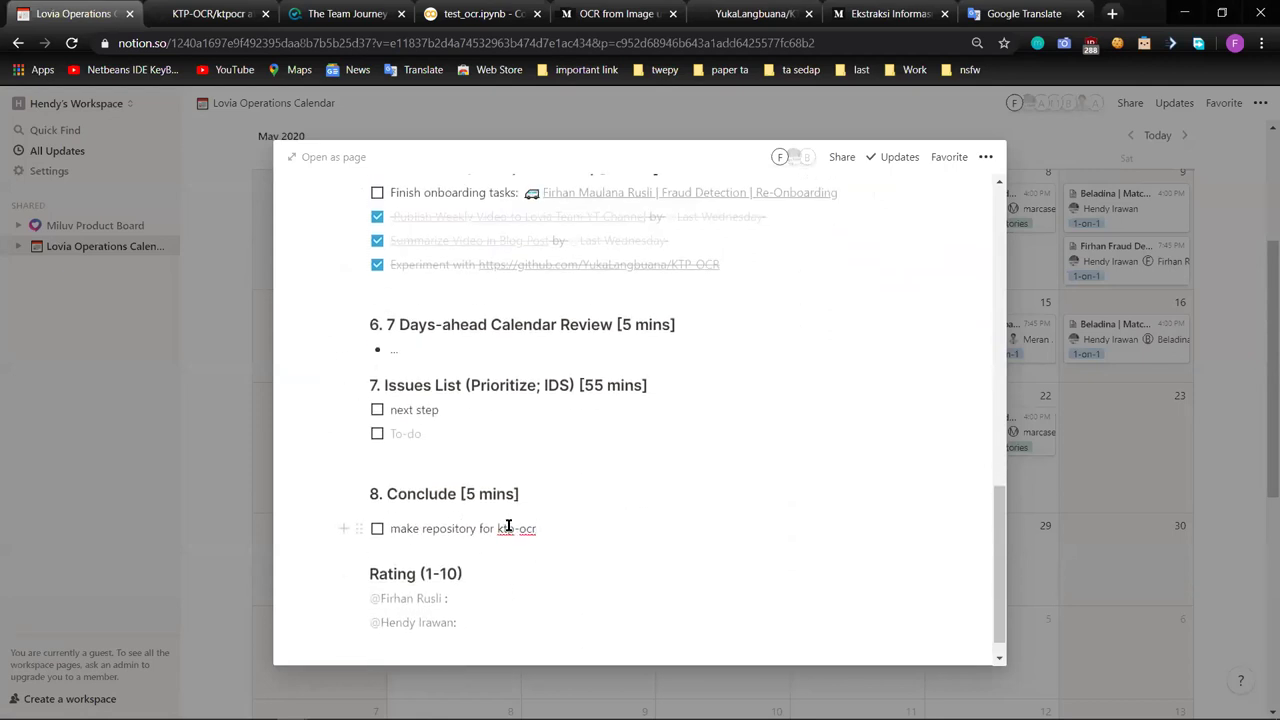
pyautogui.press('Return')
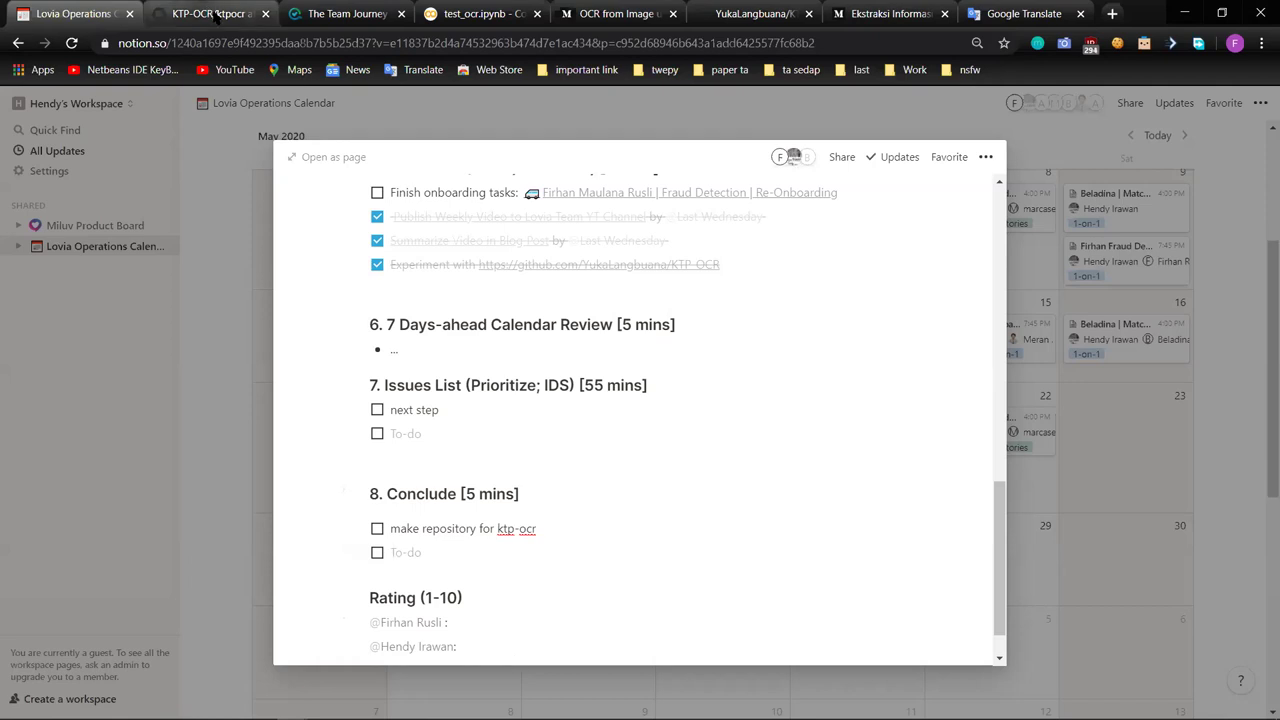
pyautogui.write('try')
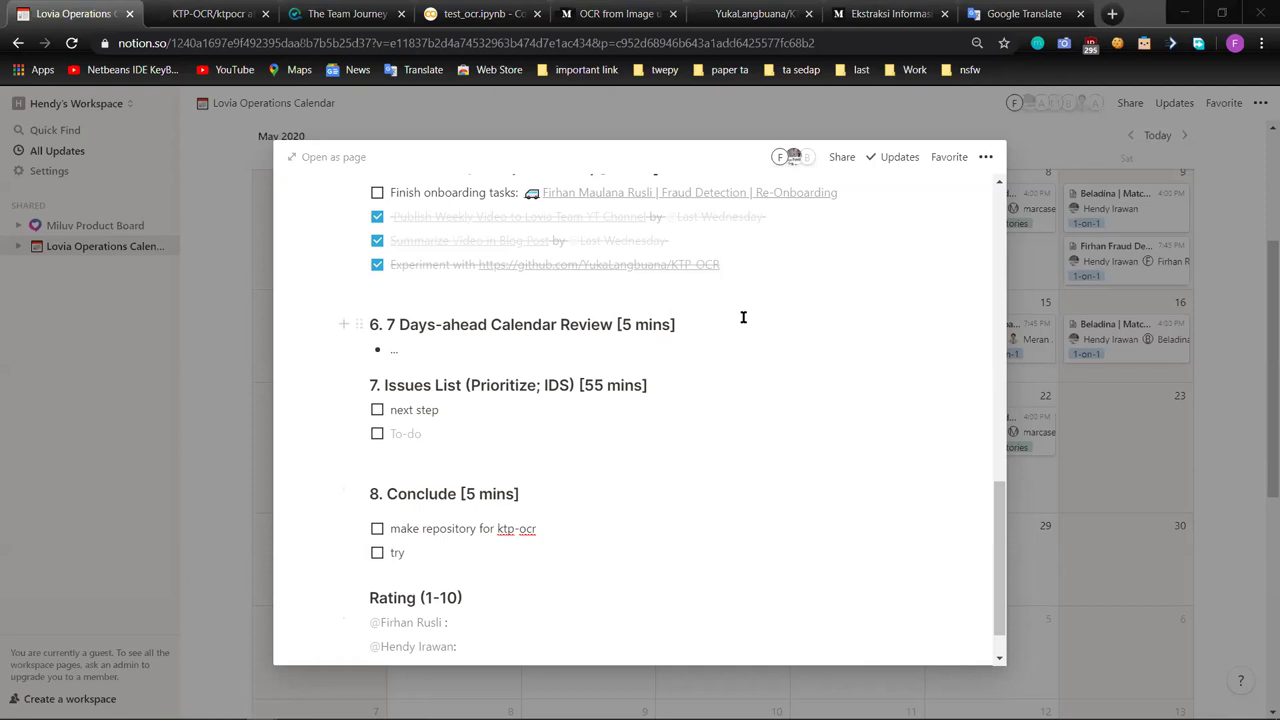
pyautogui.click(447, 563)
pyautogui.write('try yukalangbuana')
pyautogui.hotkey('ctrl', 'Left')
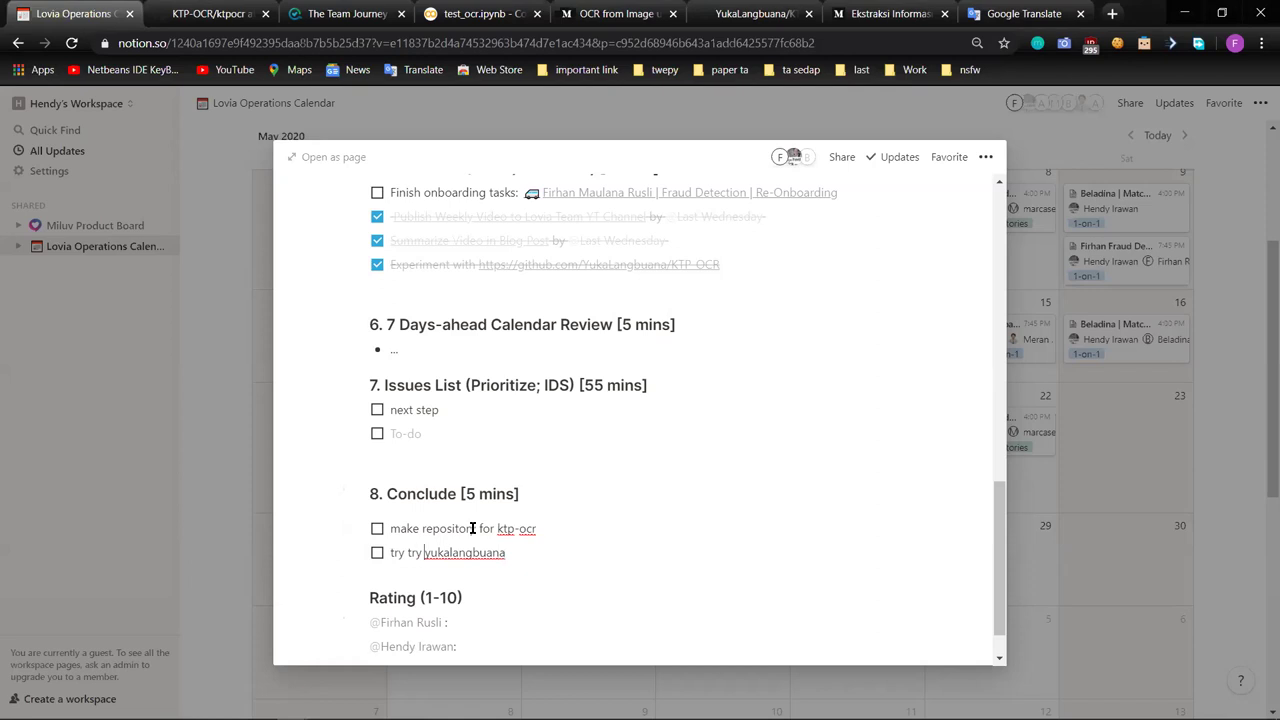
pyautogui.hotkey('ctrl', 'BackSpace')
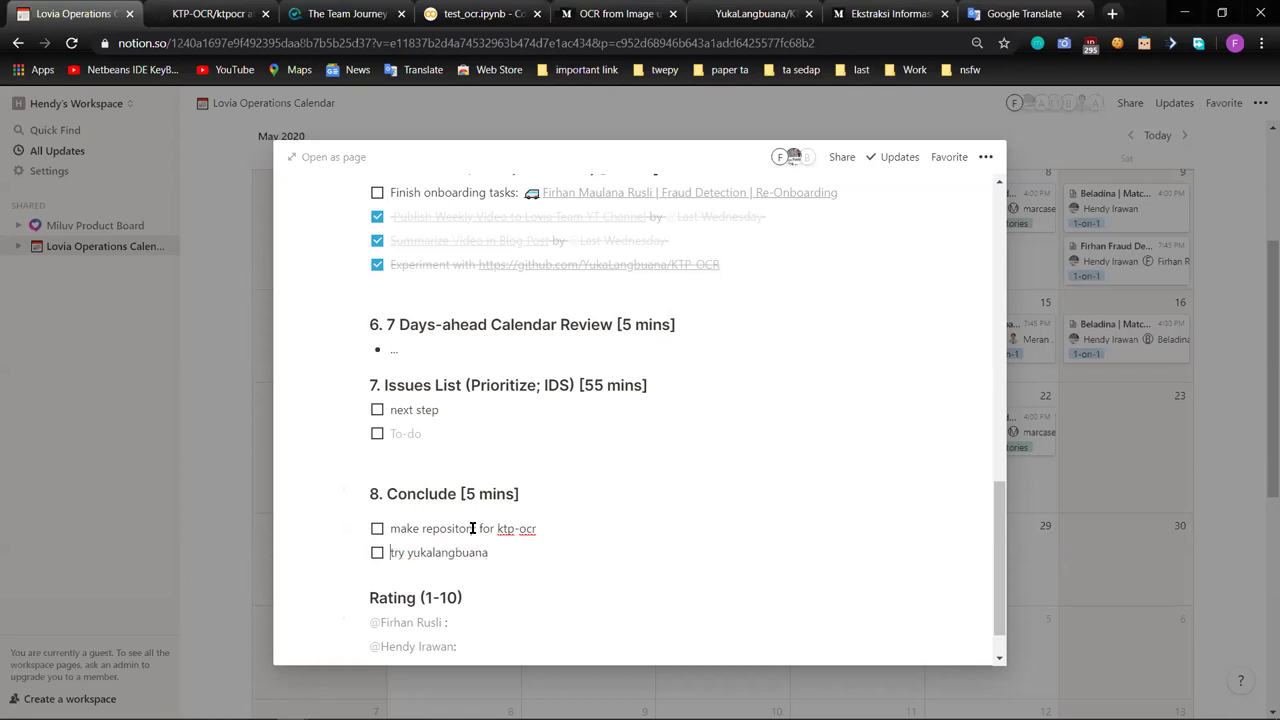
pyautogui.press('Right')
pyautogui.write('on github repository')
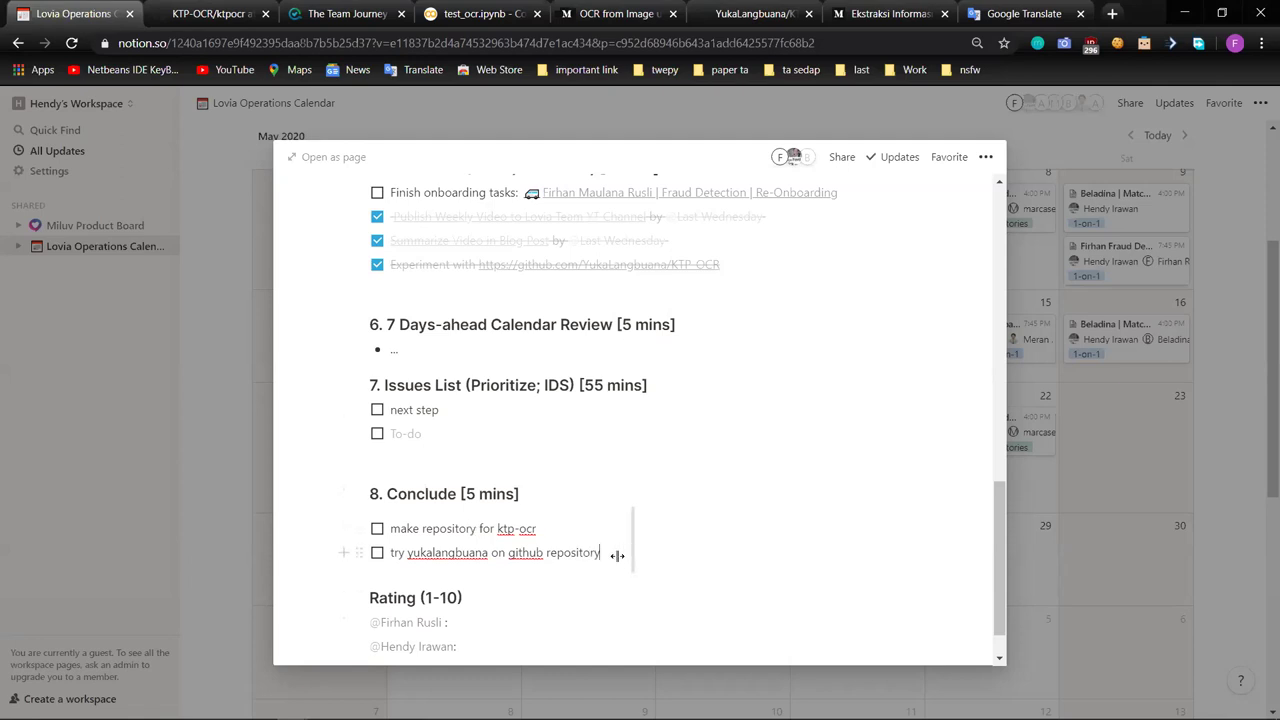
# - Add another to-do under Conclude reading "to have th output as json"
pyautogui.press('Return')
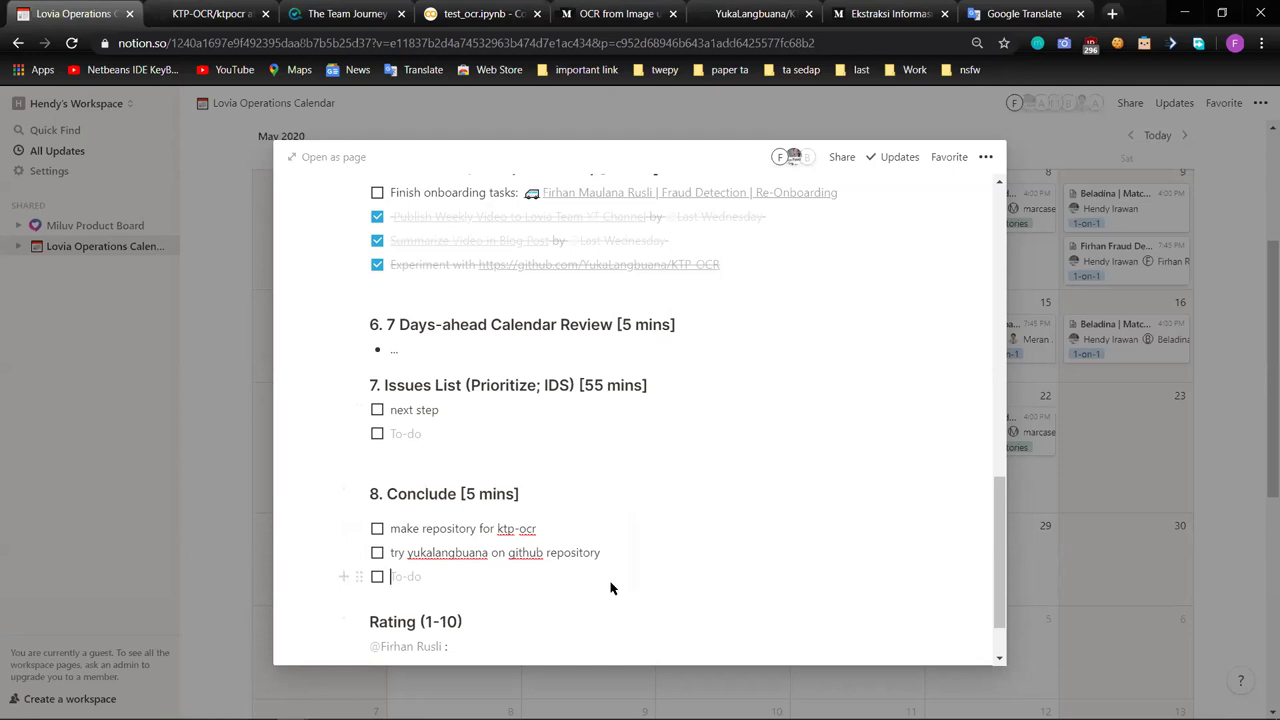
pyautogui.write('to have th output as json')
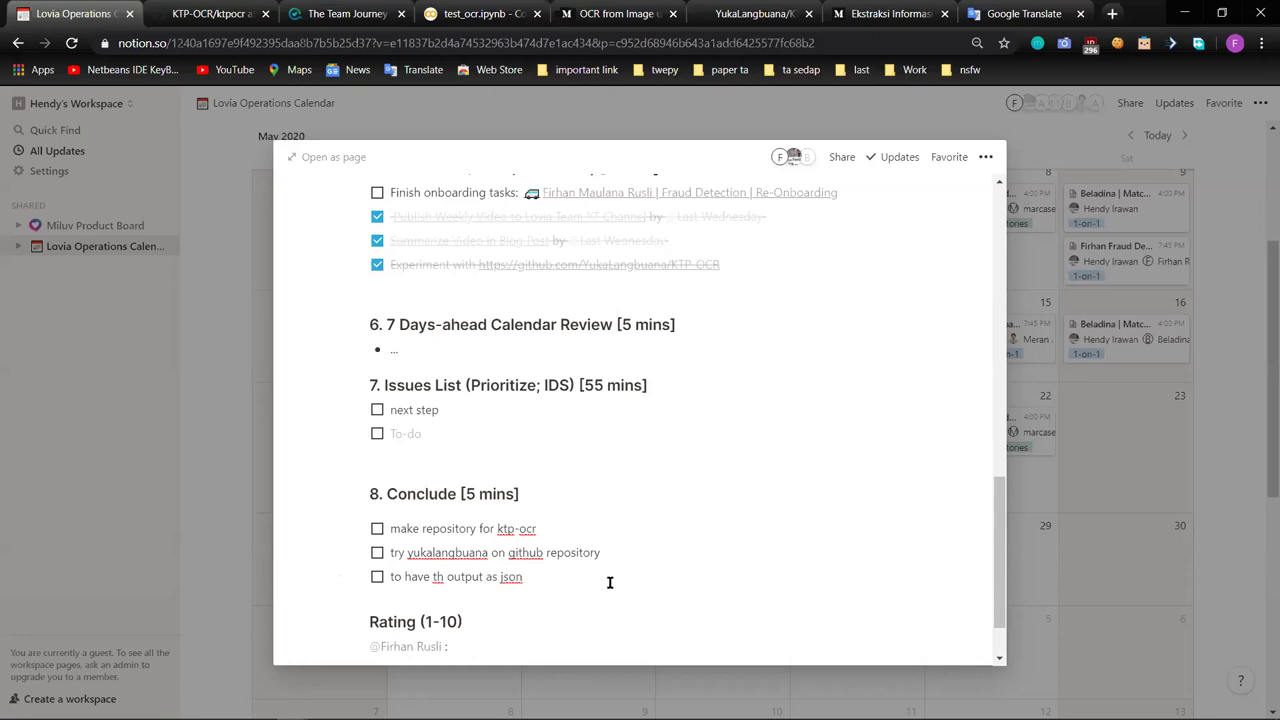
pyautogui.write(',( make the diel')
pyautogui.press('BackSpace')
pyautogui.press('BackSpace')
pyautogui.press('BackSpace')
pyautogui.press('BackSpace')
pyautogui.press('BackSpace')
pyautogui.press('BackSpace')
pyautogui.press('BackSpace')
pyautogui.press('BackSpace')
pyautogui.press('BackSpace')
pyautogui.press('BackSpace')
pyautogui.press('BackSpace')
pyautogui.press('BackSpace')
pyautogui.press('BackSpace')
pyautogui.press('BackSpace')
pyautogui.press('BackSpace')
pyautogui.press('BackSpace')
# - Correct "th" to "the" in the to-do about the json output
pyautogui.press('Left')
pyautogui.press('Left')
pyautogui.press('Left')
pyautogui.press('Left')
pyautogui.press('Left')
pyautogui.press('Left')
pyautogui.press('Left')
pyautogui.press('Left')
pyautogui.press('Left')
pyautogui.press('Left')
pyautogui.press('Left')
pyautogui.write('e')
# - Extend the json output to-do with "and the field name is in english"
pyautogui.press('Right')
pyautogui.press('Right')
pyautogui.press('Right')
pyautogui.press('Right')
pyautogui.press('Left')
pyautogui.write('and the fie')
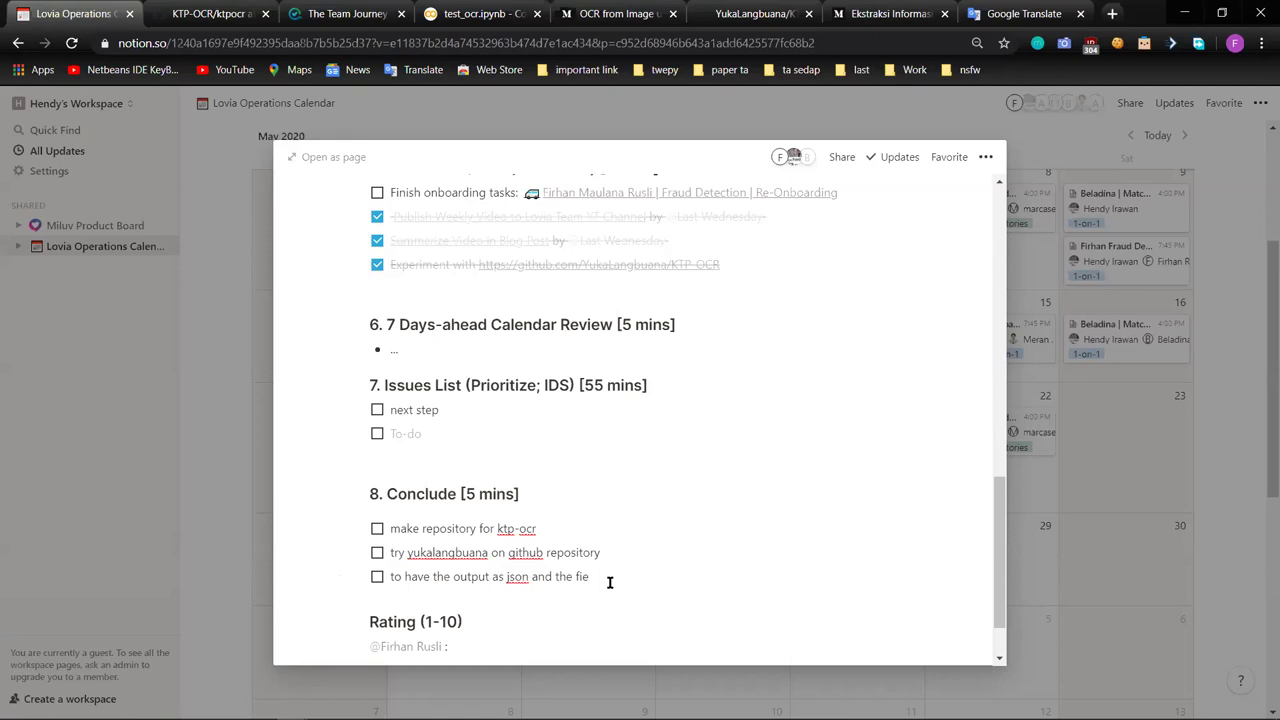
pyautogui.write('ld name')
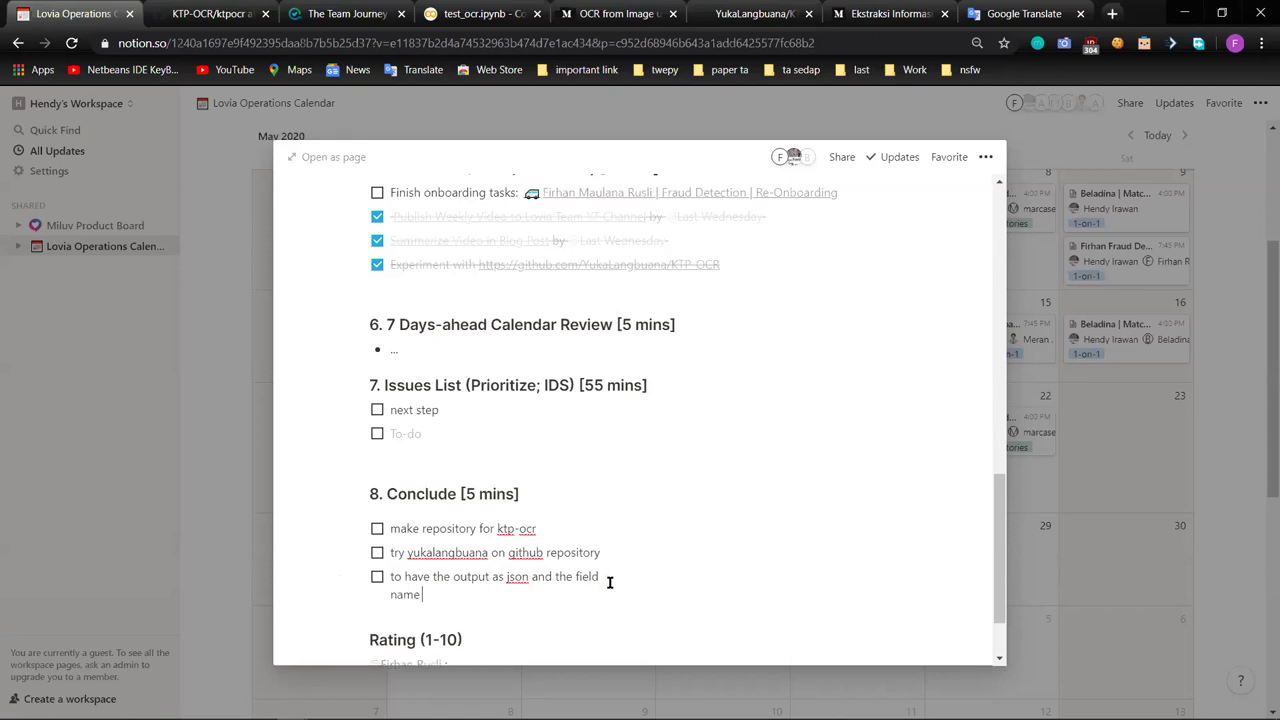
pyautogui.write(' is in english')
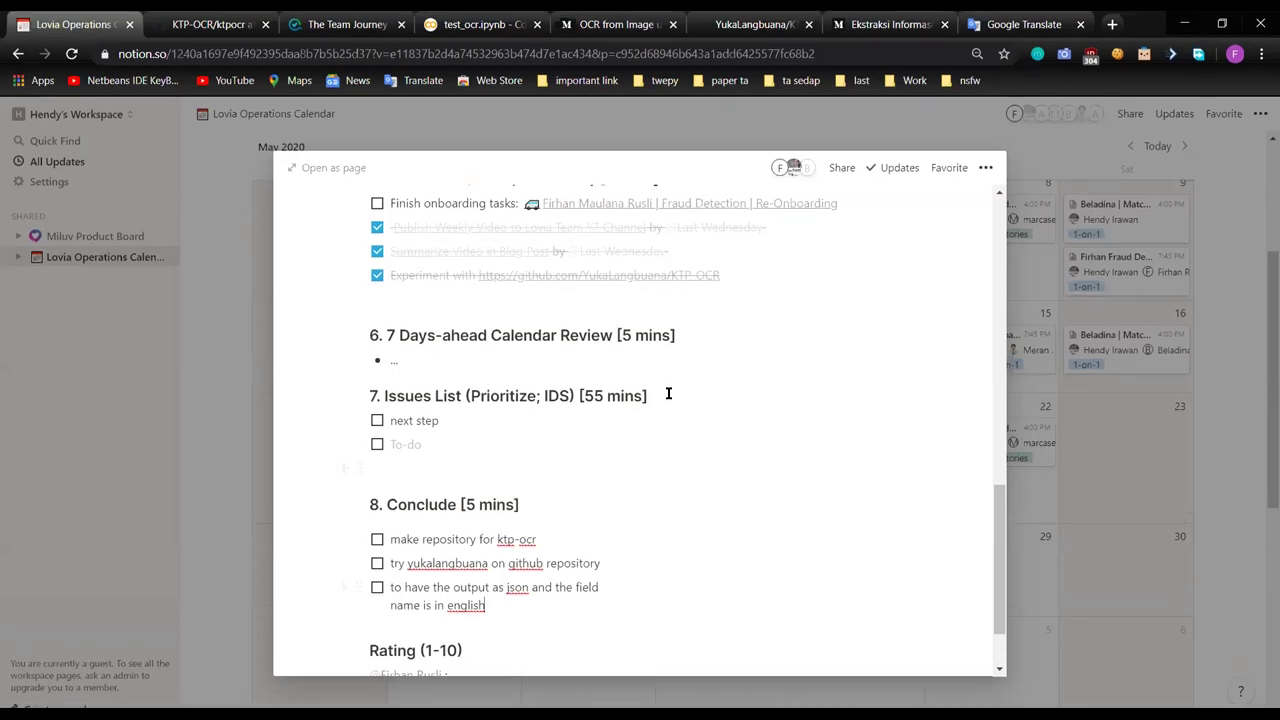
# - Append the start time "16:38 -" to the Issues List heading
pyautogui.click(683, 380)
pyautogui.write('16:')
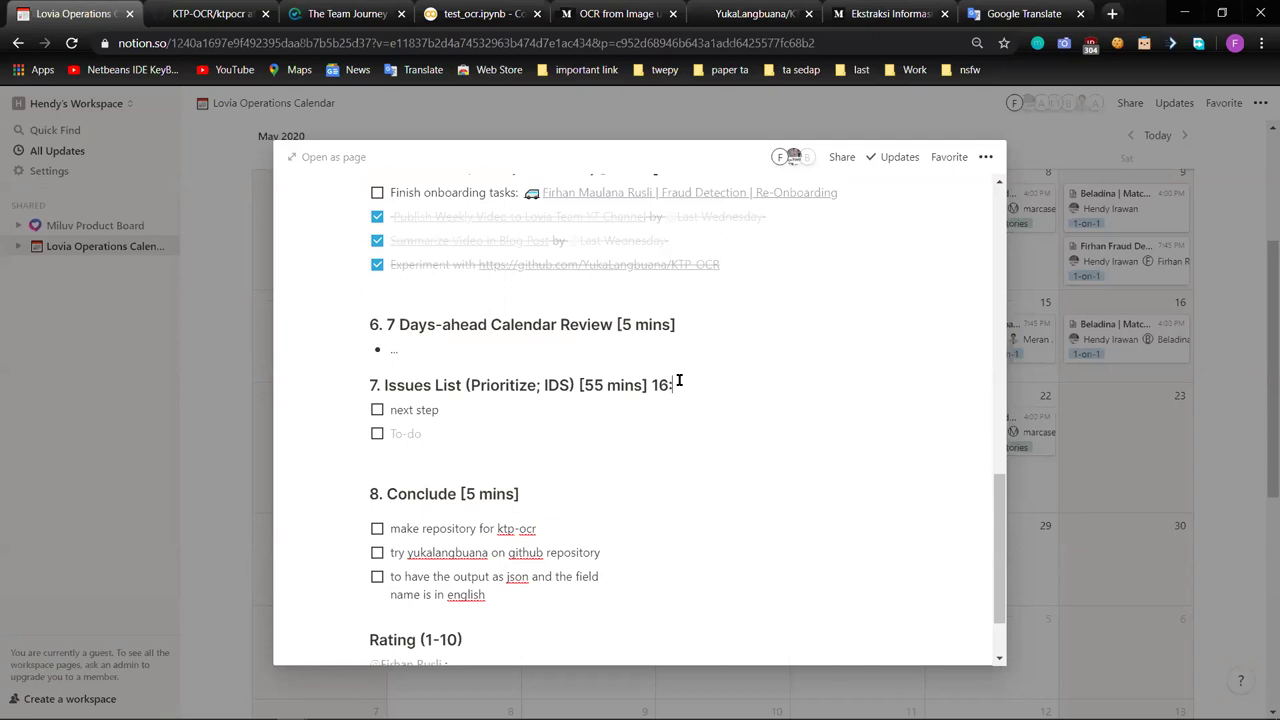
pyautogui.write('38 -')
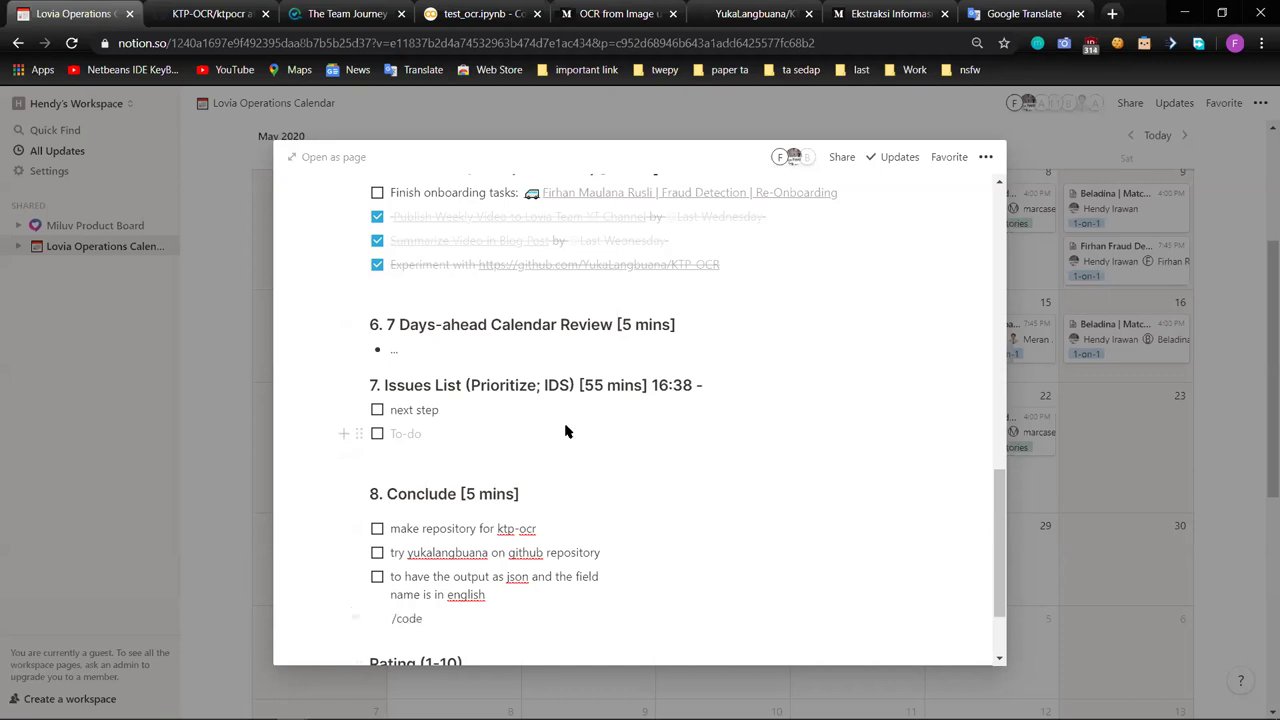
pyautogui.scroll(-1, 574, 505)
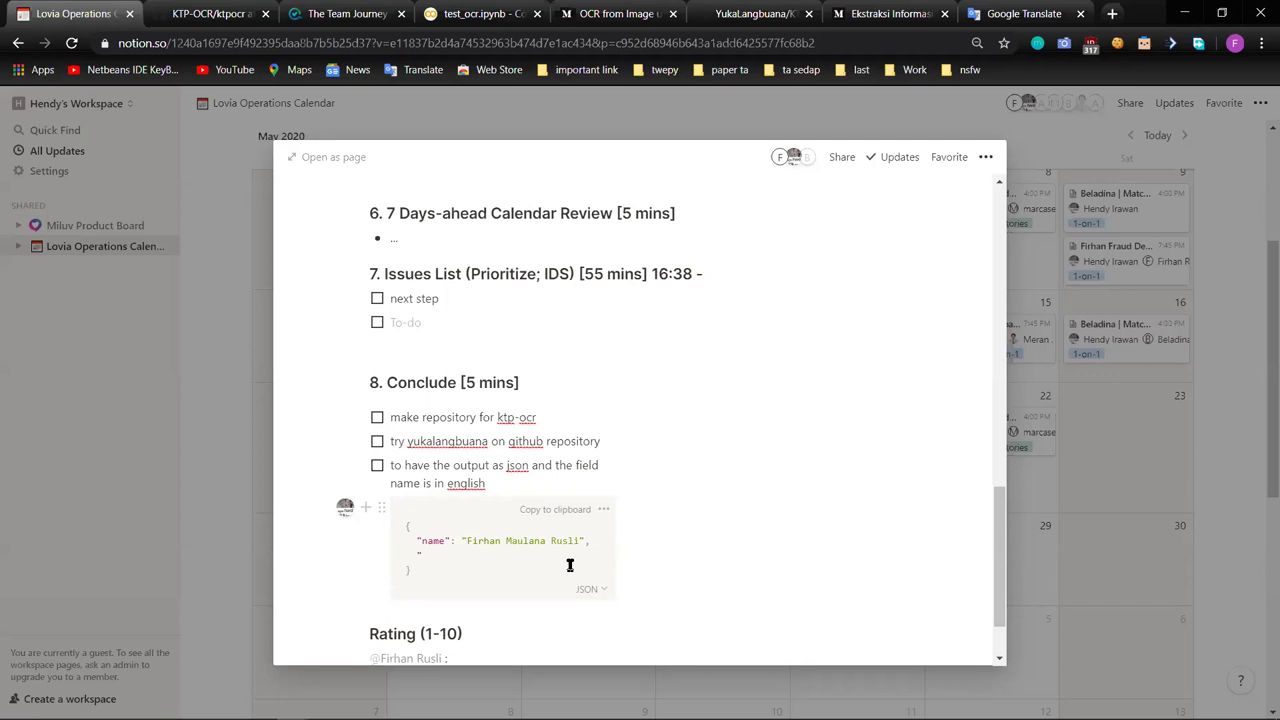
# - Complete the sample JSON under Conclude with birthPlace "Makassar", a birthDate, gender "male", an identifier, identifierKind "citizen_card", nationality "ID" and confidence 0.84
pyautogui.write('": "Makassar",')
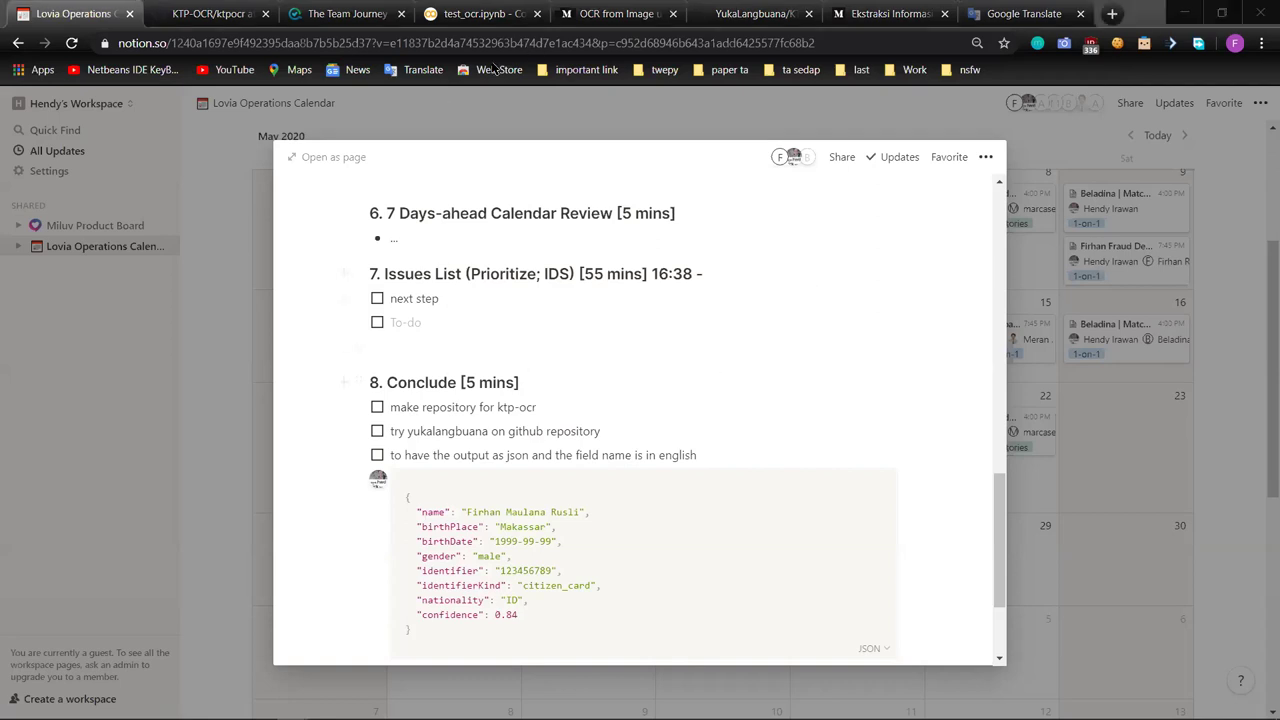
# - Compare the normalized OCR text with the ID card image in the test_ocr.ipynb Colab notebook, and return to the Notion meeting notes
pyautogui.hotkey('ctrl', '4')
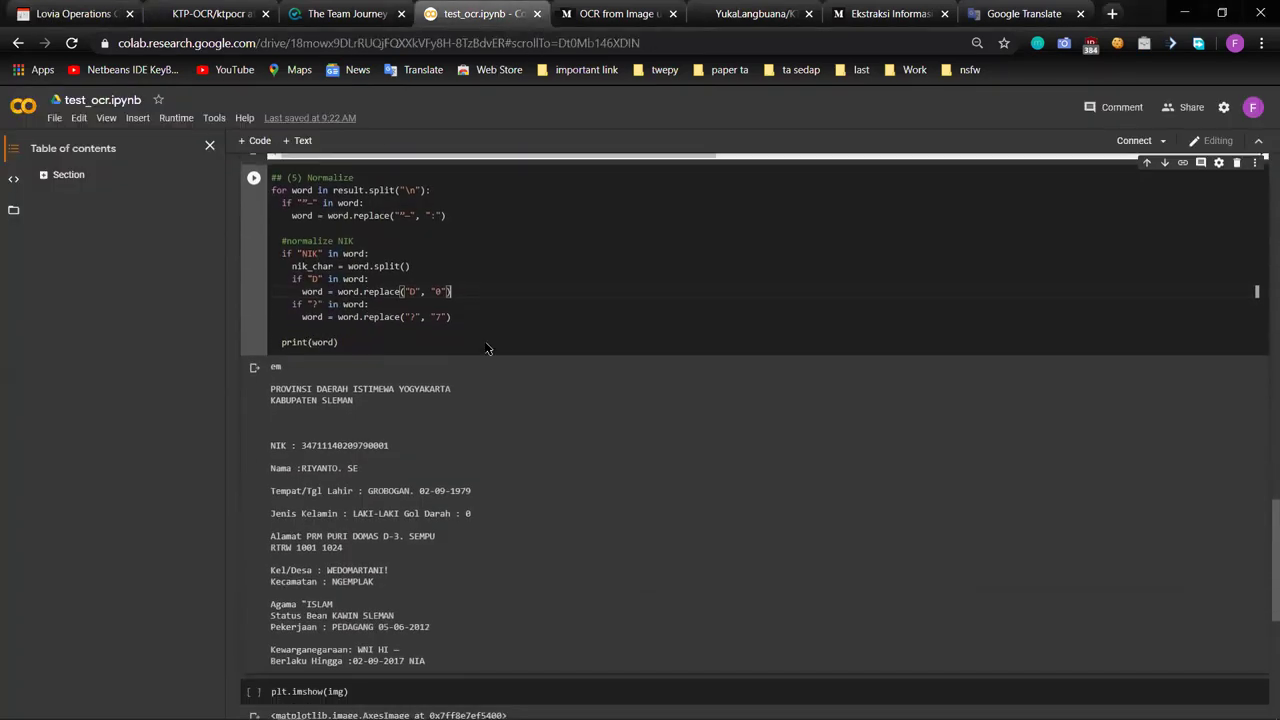
pyautogui.scroll(-1, 355, 460)
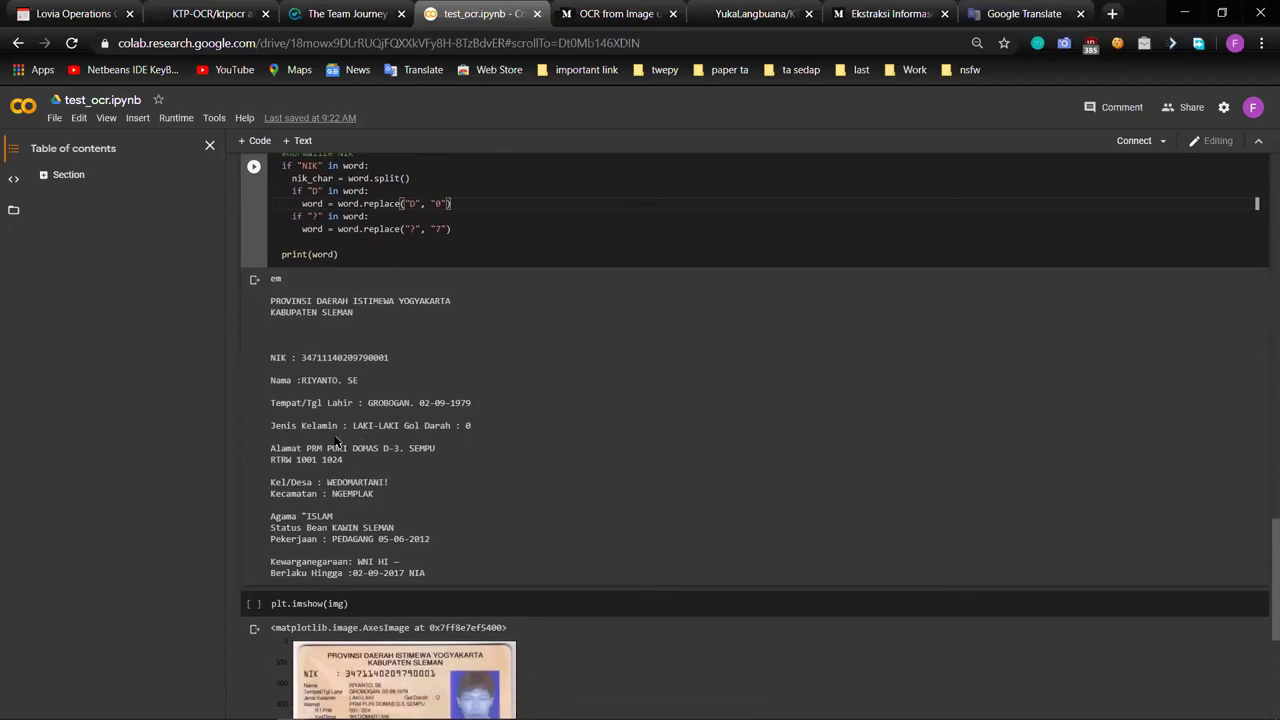
pyautogui.scroll(-1, 338, 482)
pyautogui.scroll(-1, 340, 489)
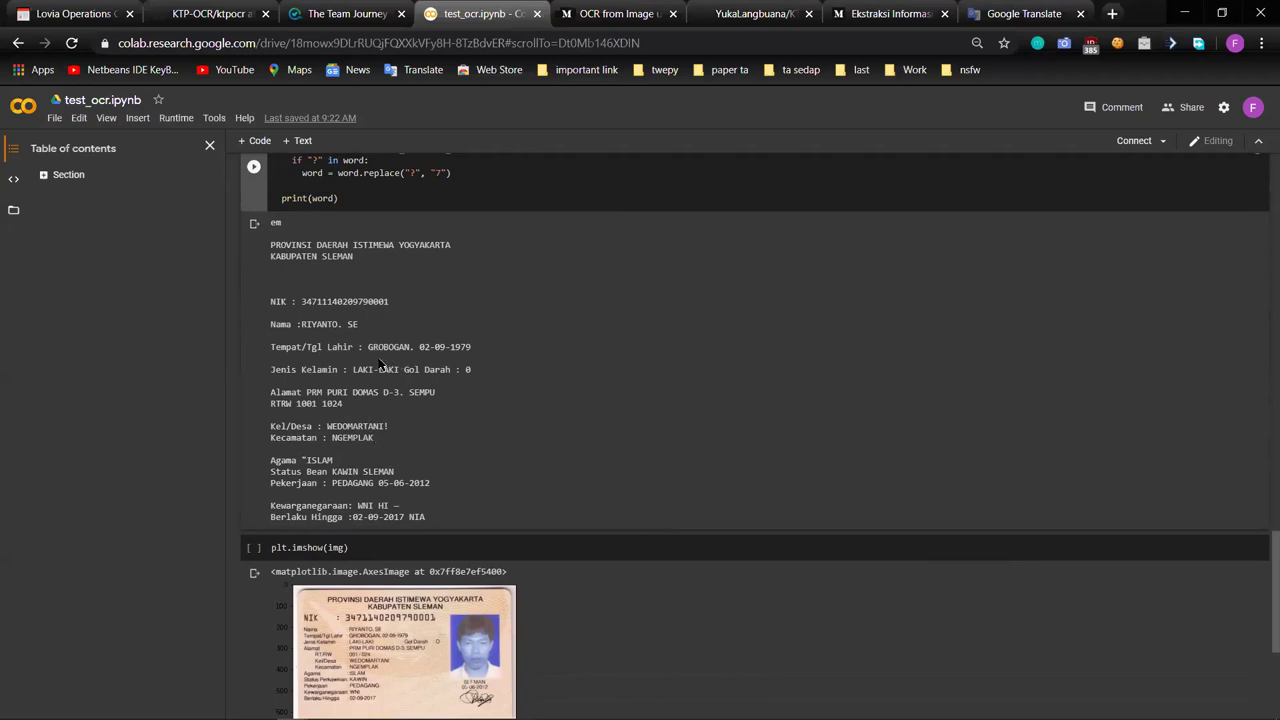
pyautogui.scroll(-1, 345, 475)
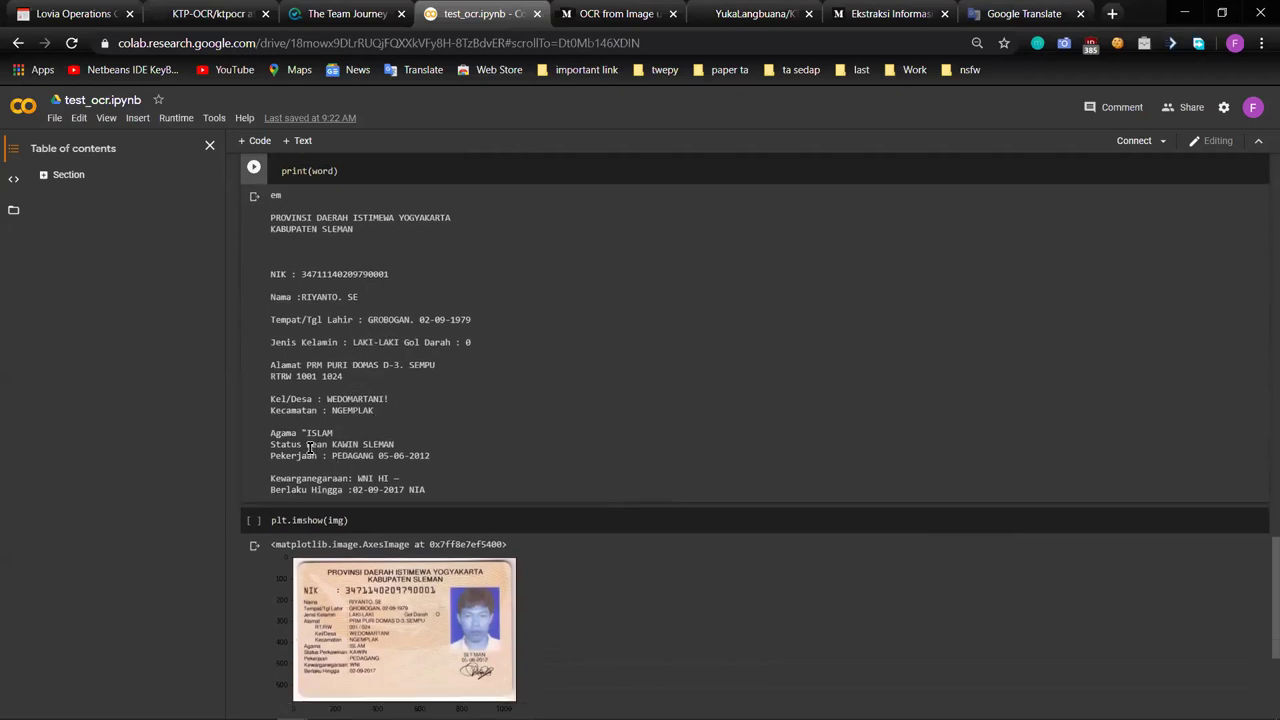
pyautogui.scroll(-2, 302, 445)
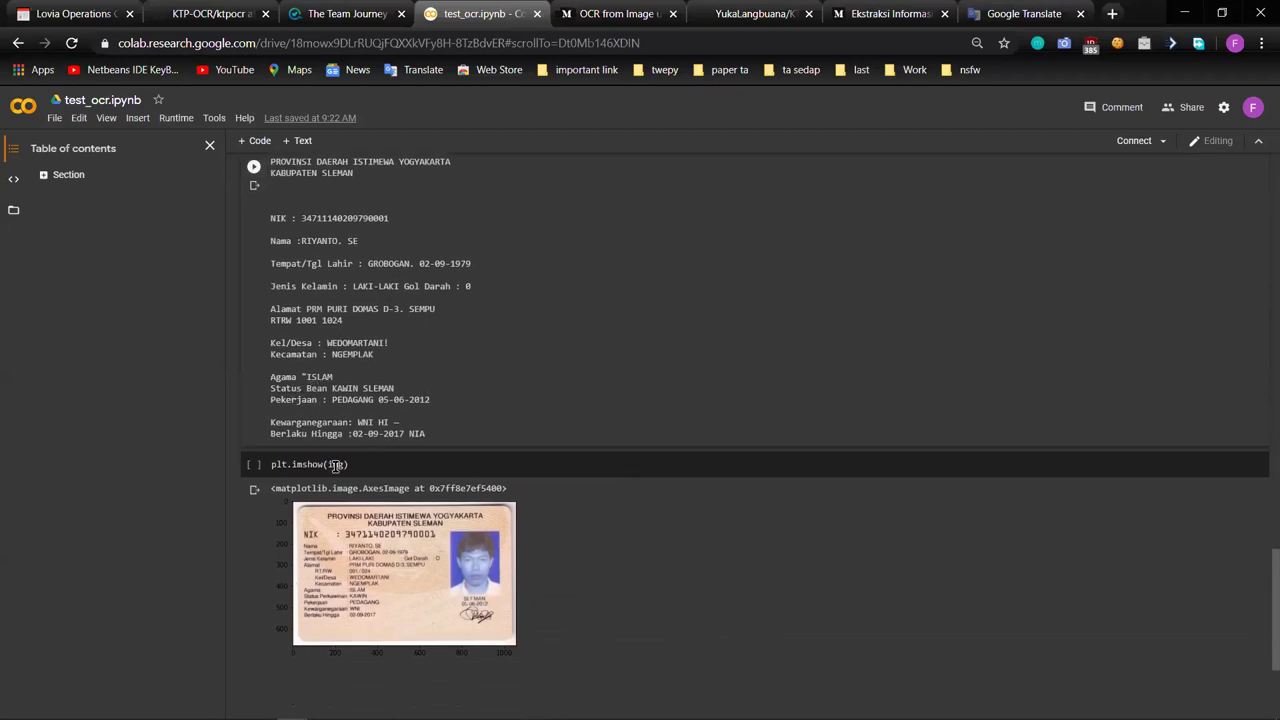
pyautogui.scroll(1, 331, 399)
pyautogui.scroll(5, 331, 399)
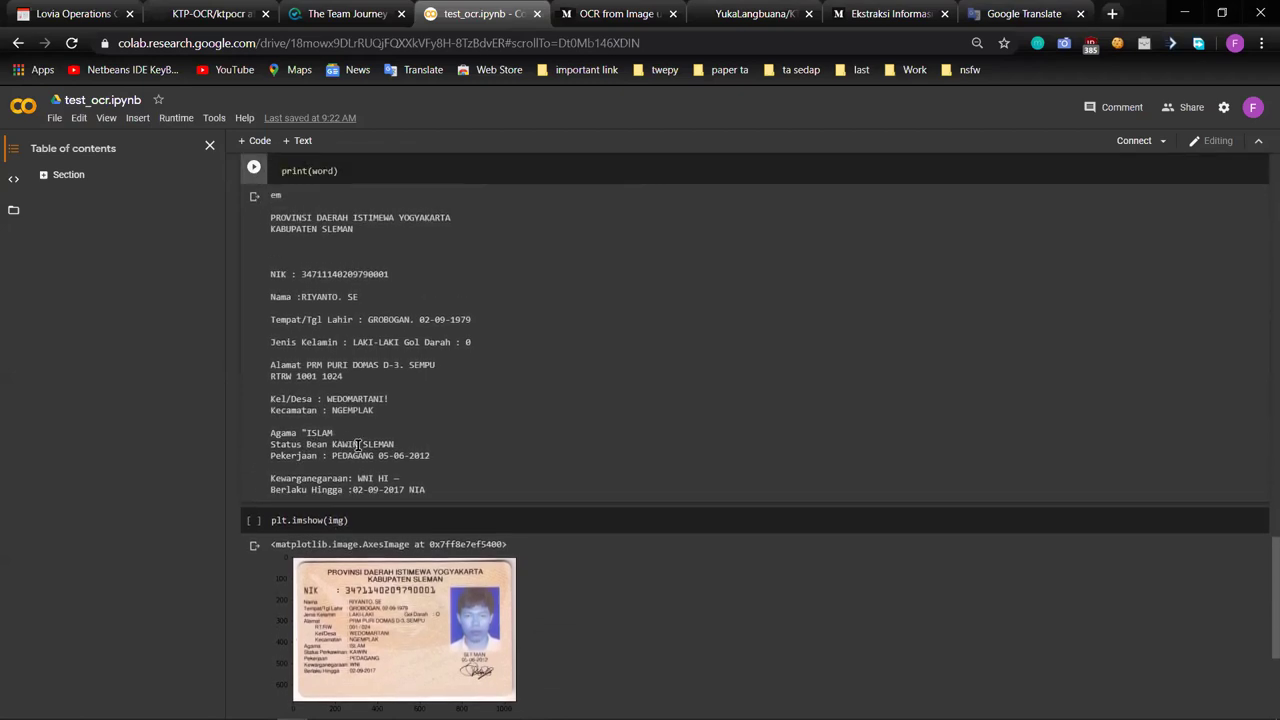
pyautogui.scroll(-3, 377, 423)
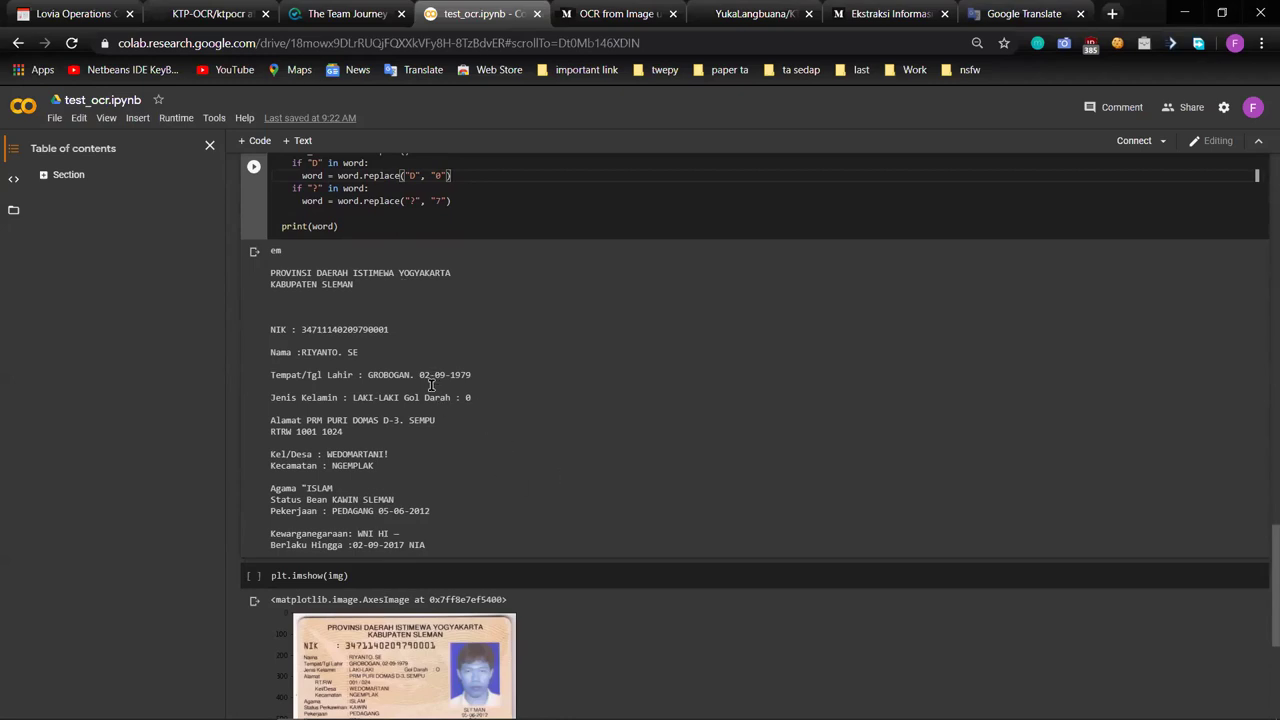
pyautogui.click(200, 12)
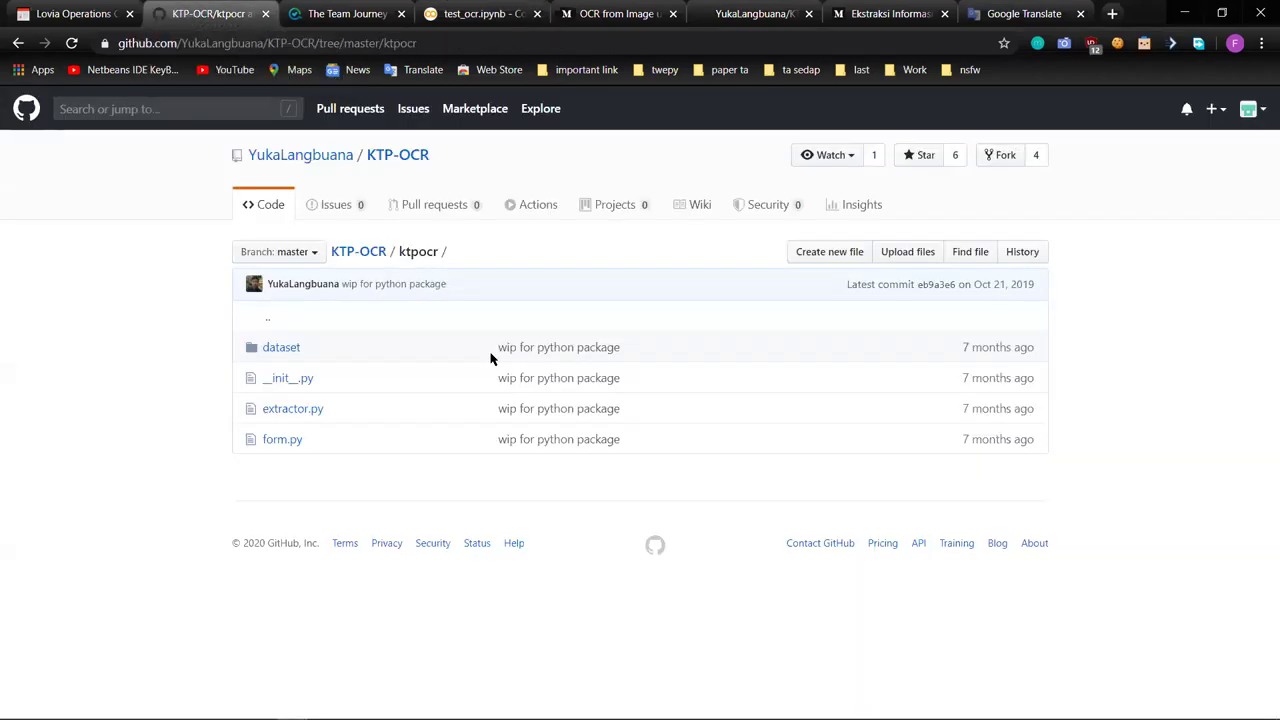
pyautogui.click(101, 12)
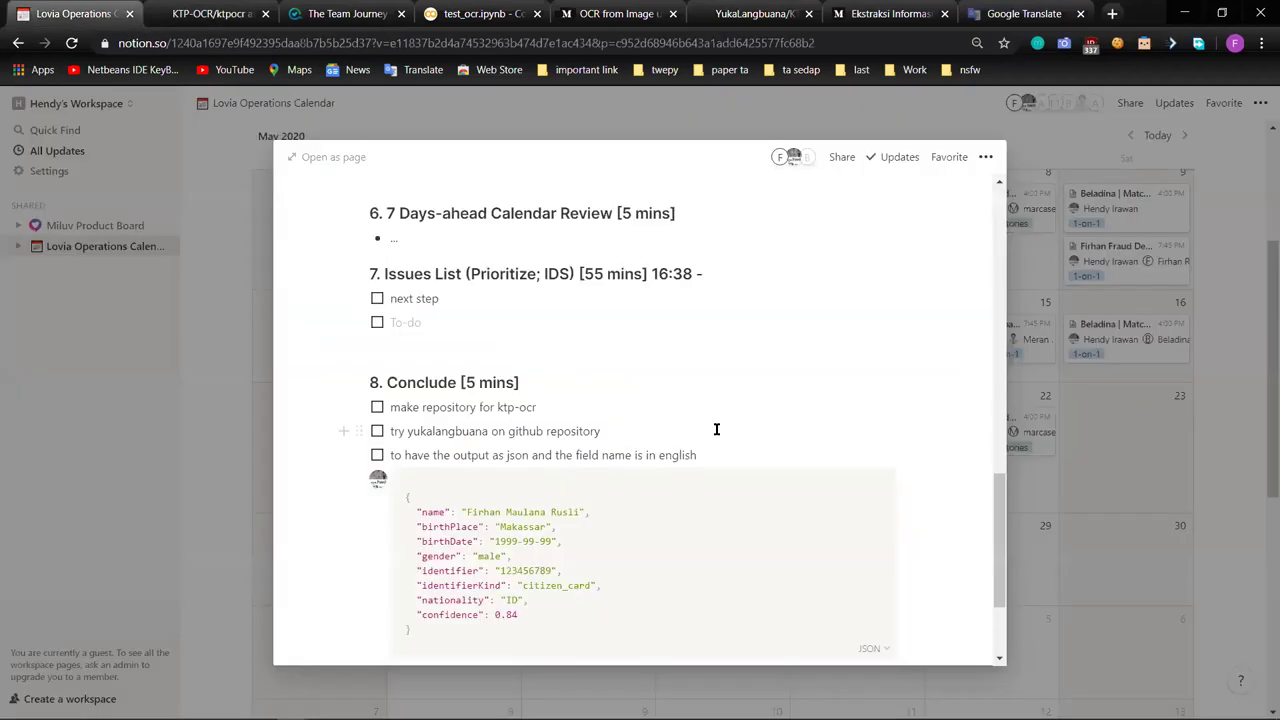